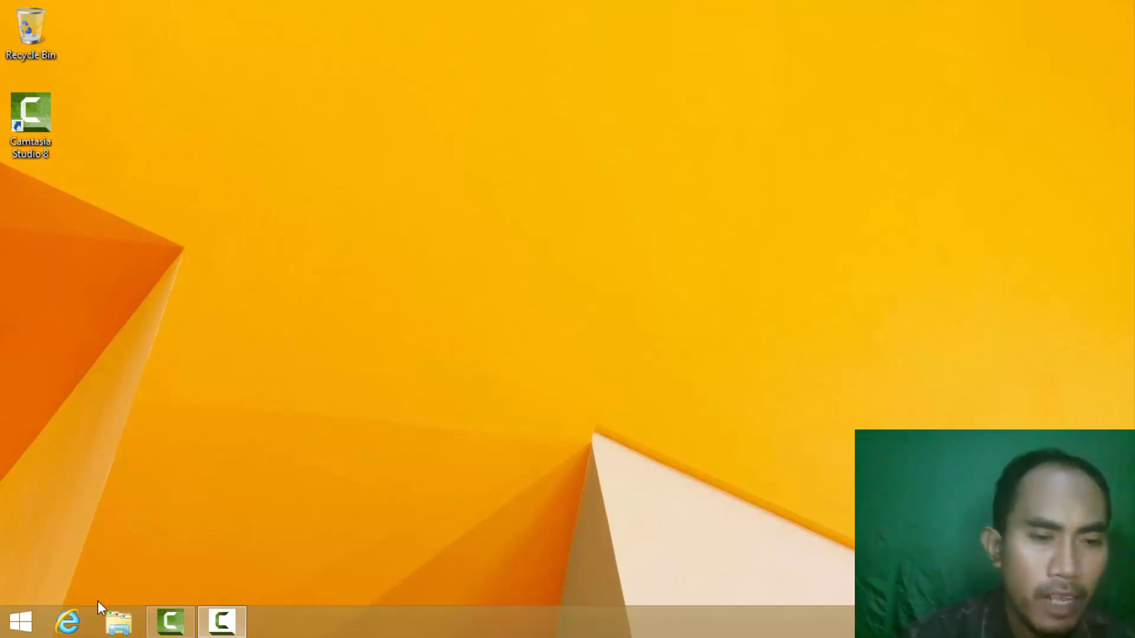
Open This PC, browse Local Disk (C:), then select its tile showing 105 GB free of 118 GB.
click(119, 622)
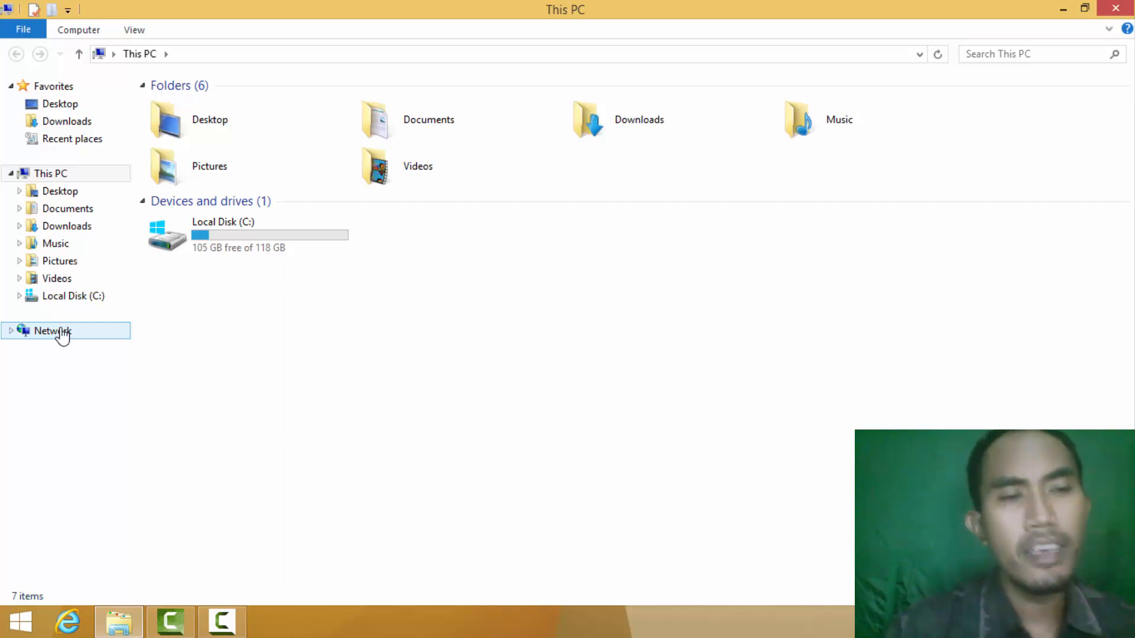
click(75, 297)
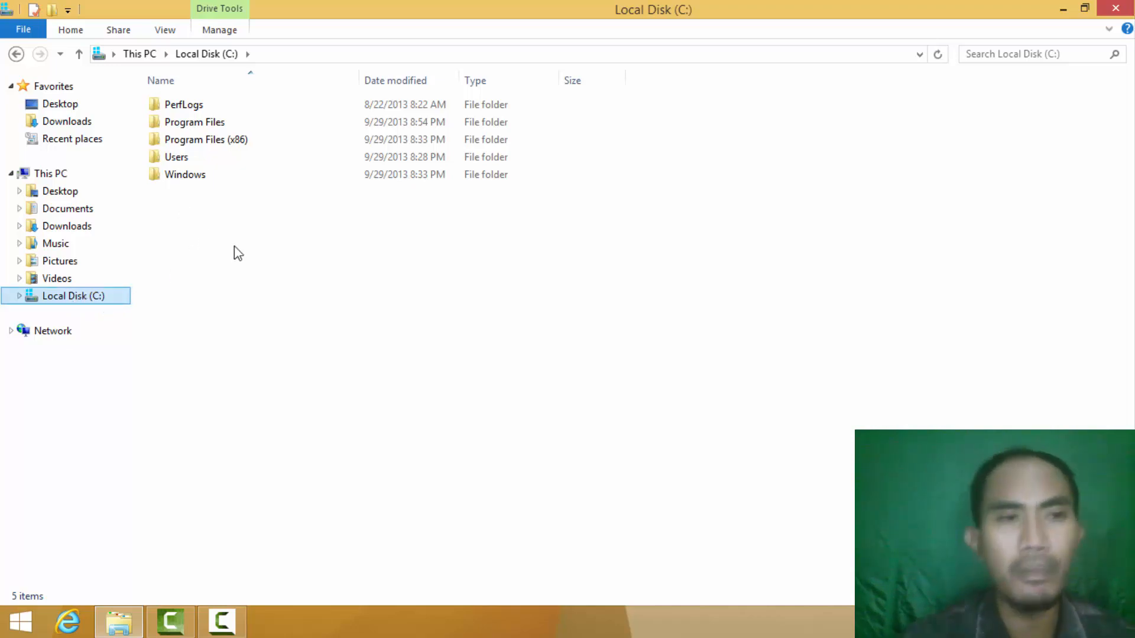
click(55, 175)
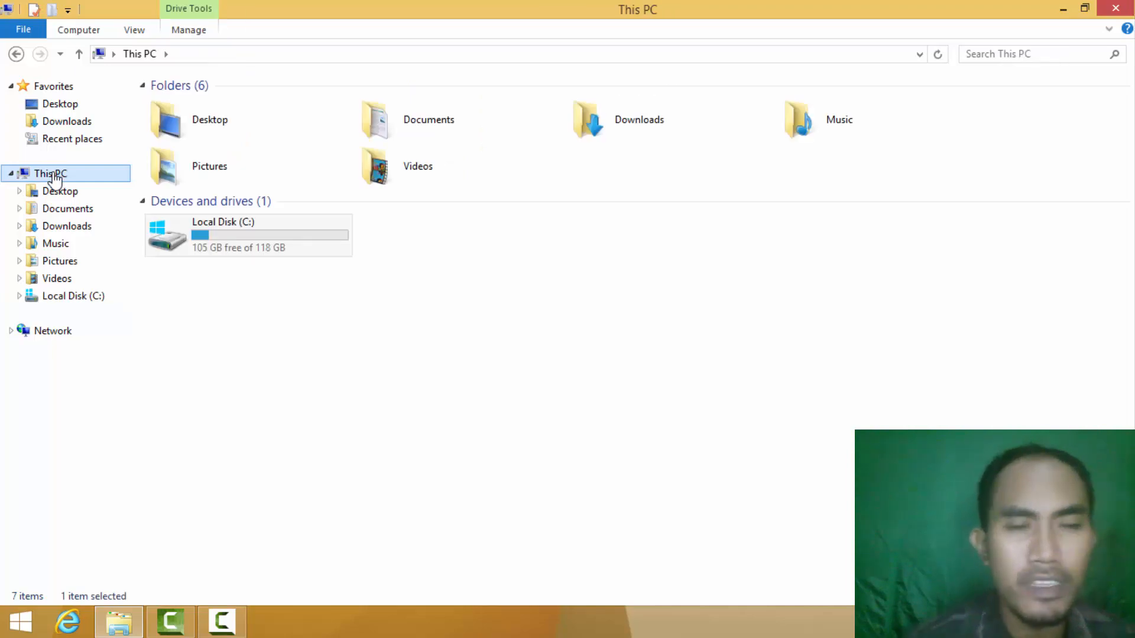
click(245, 251)
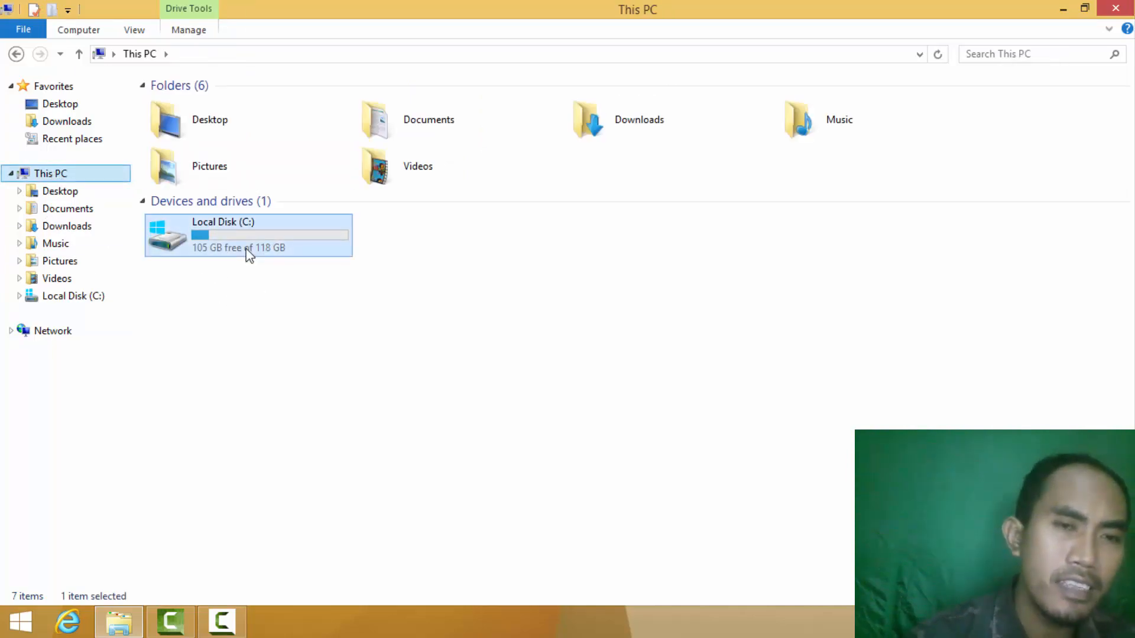
mouse_move(248, 254)
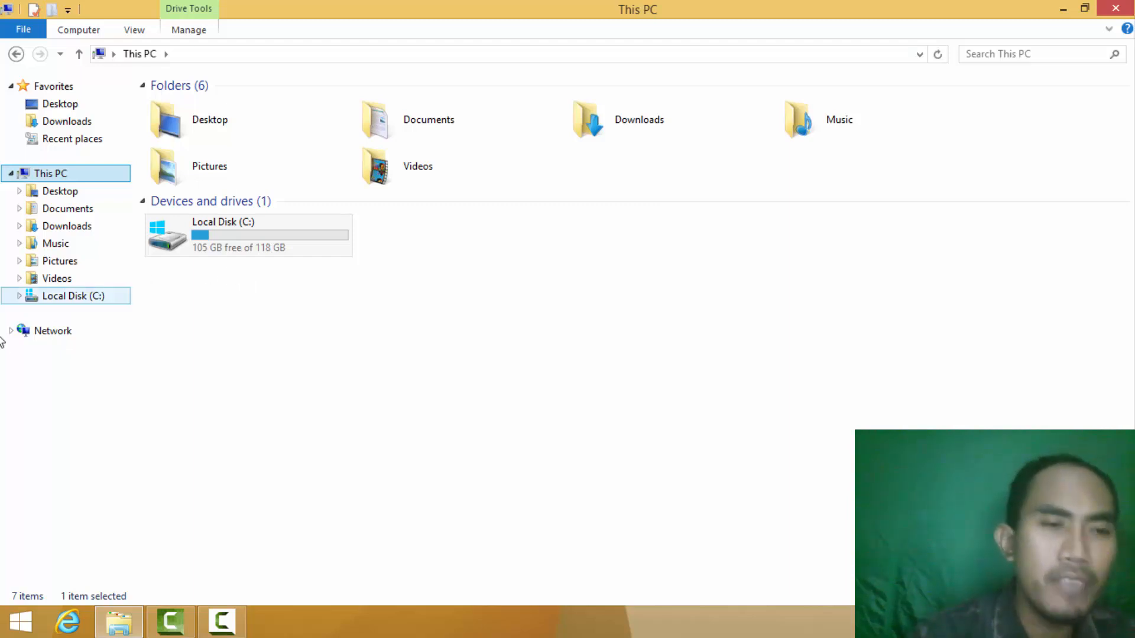
right_click(70, 301)
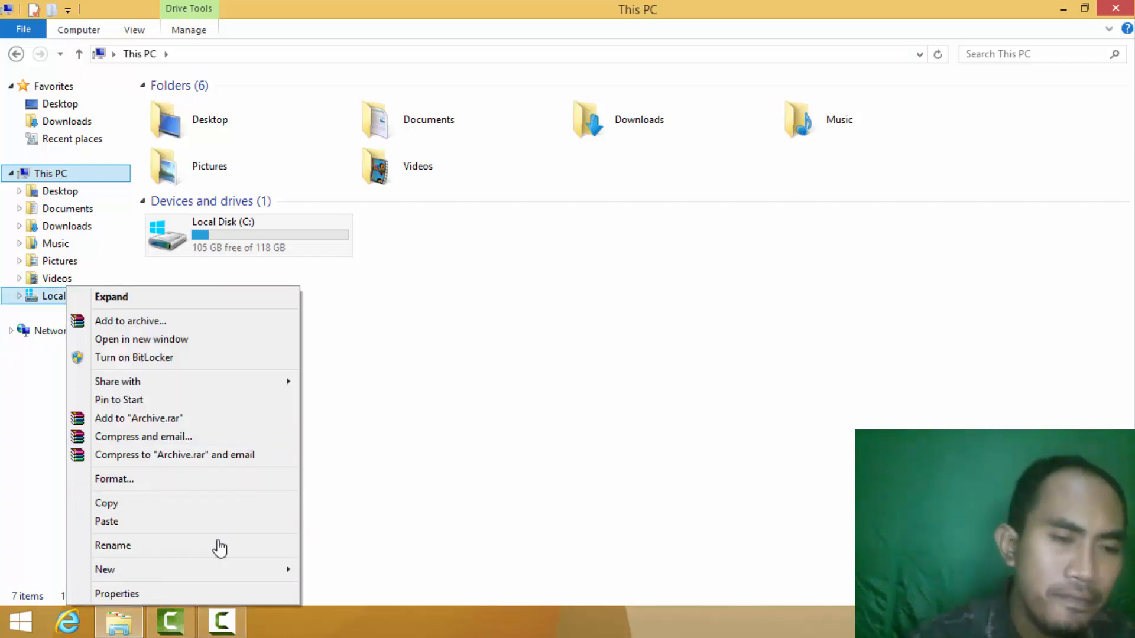
click(155, 593)
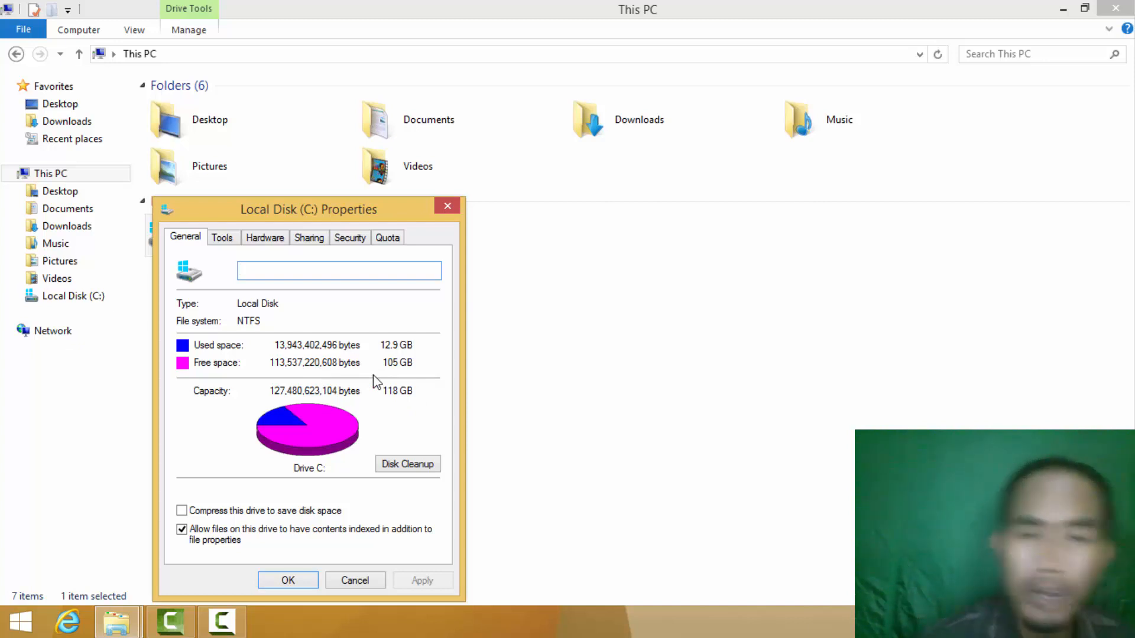
click(436, 208)
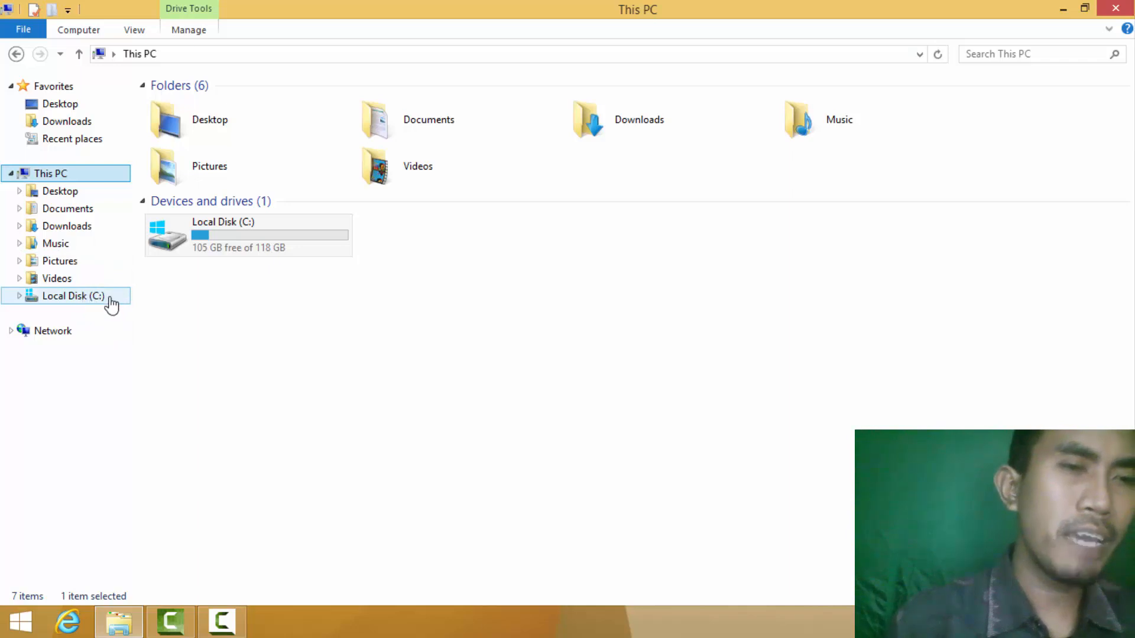
Launch Computer Management via This PC's Manage option and bring its window to the front.
right_click(52, 180)
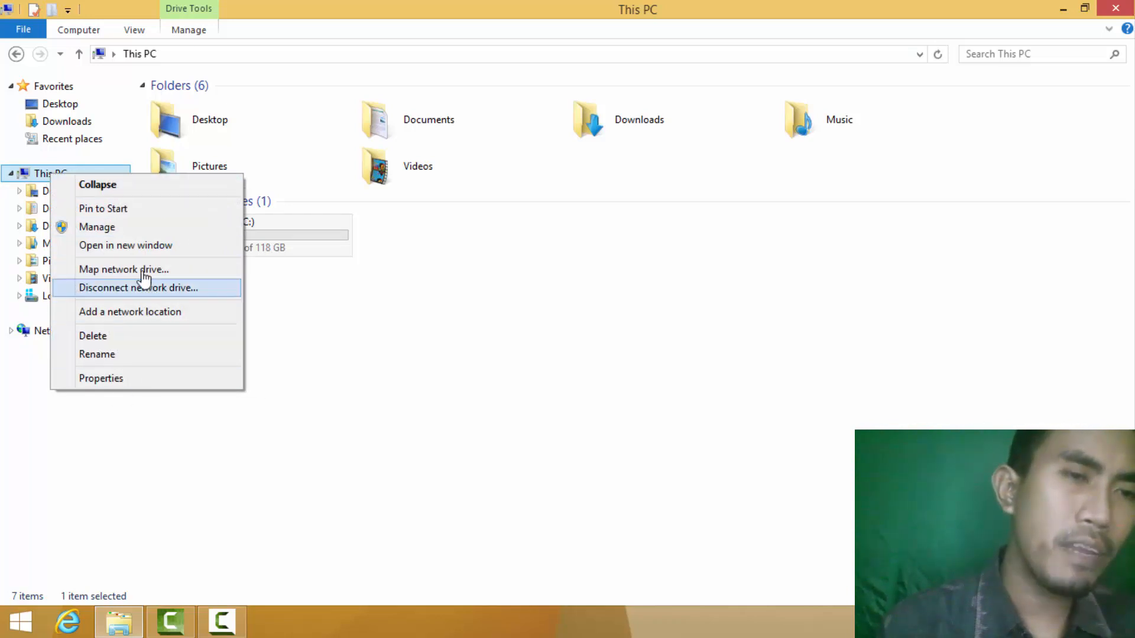
click(119, 228)
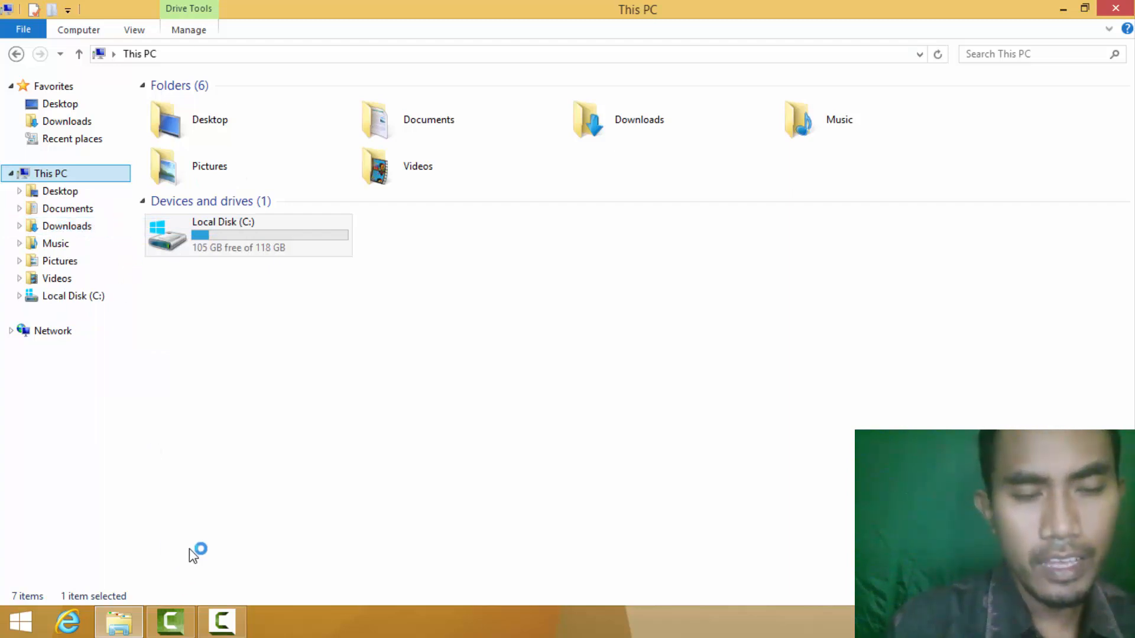
click(223, 613)
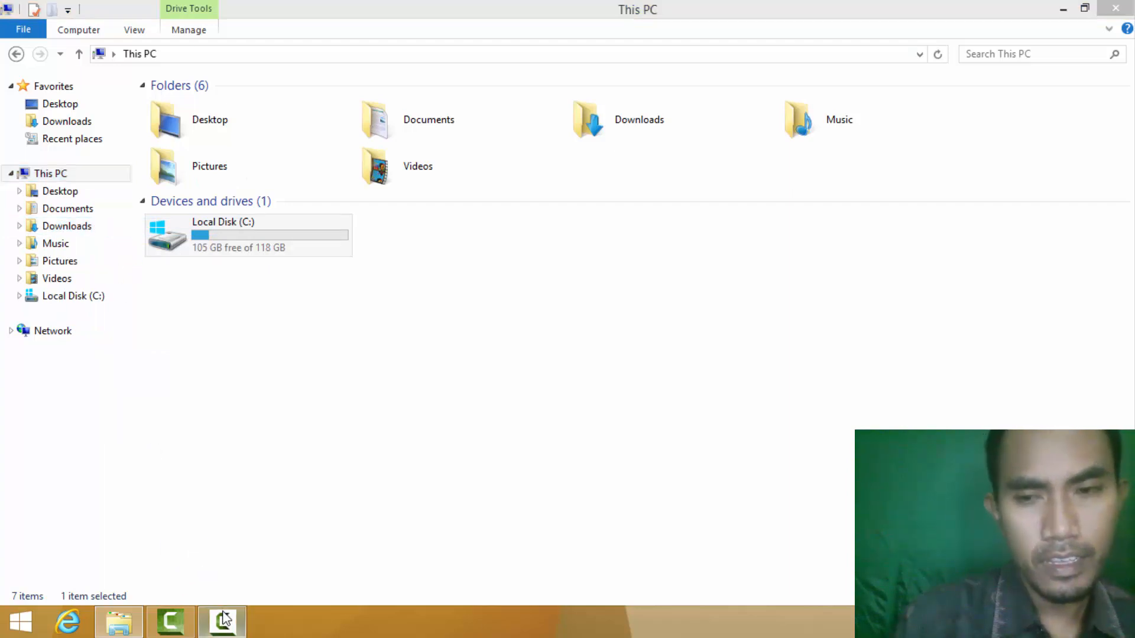
click(223, 618)
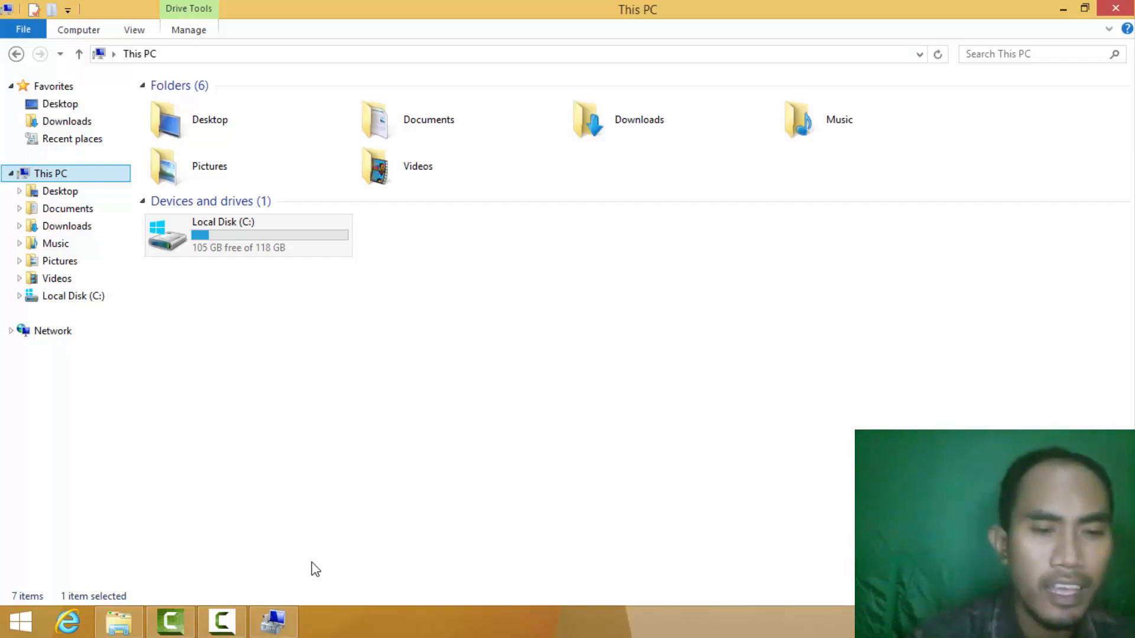
click(290, 618)
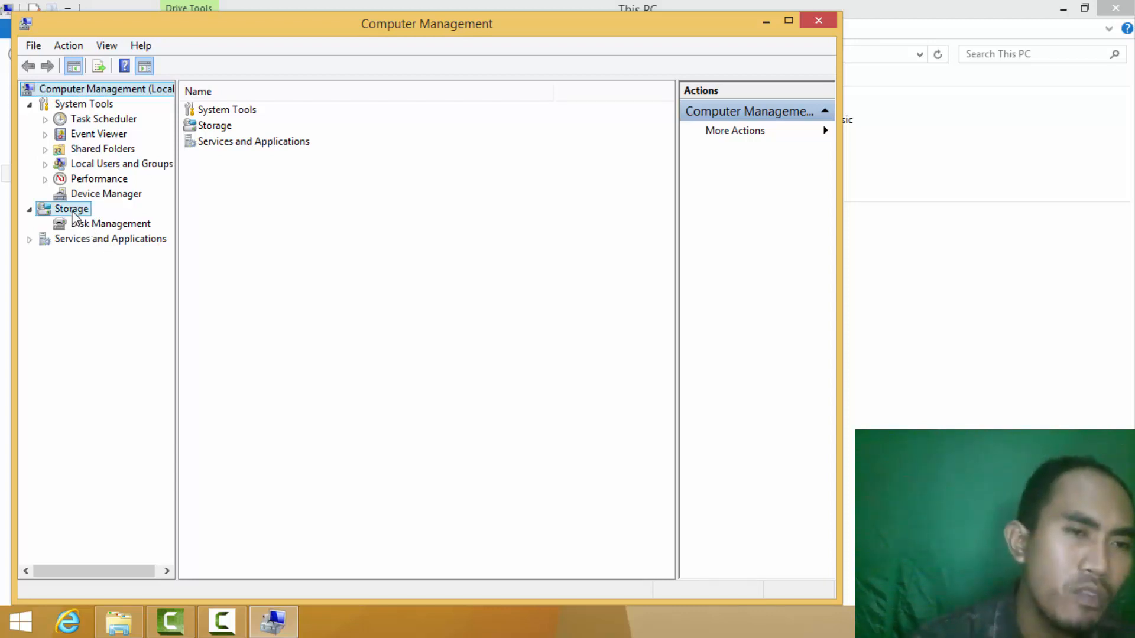
Open Disk Management under Storage and maximize the console to show Disk 0's three partitions.
click(71, 210)
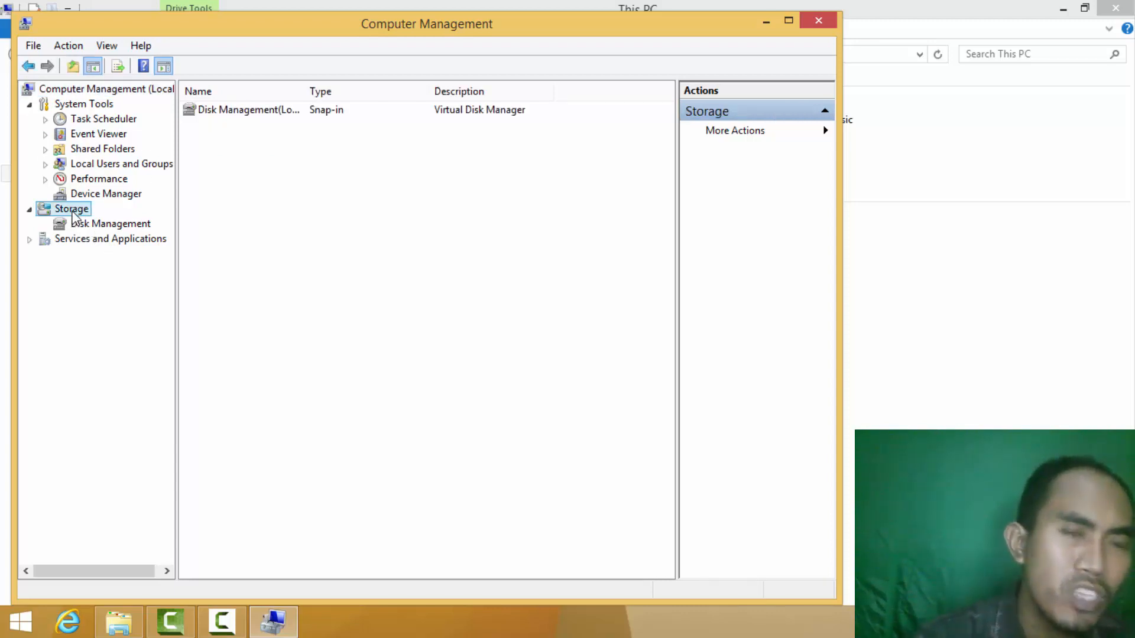
click(108, 228)
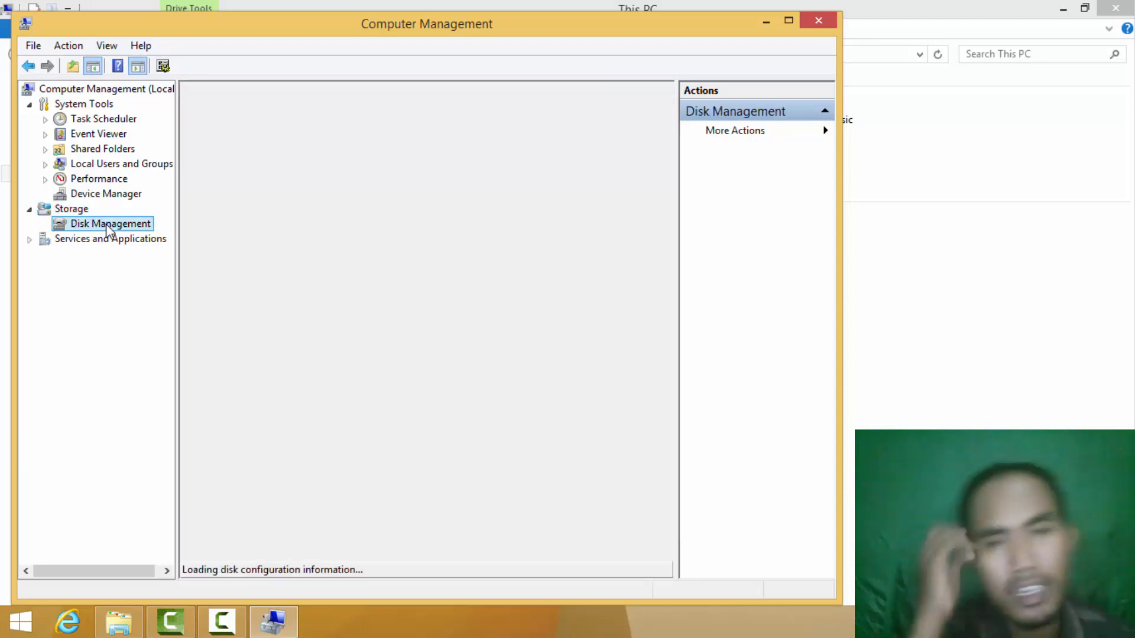
click(789, 22)
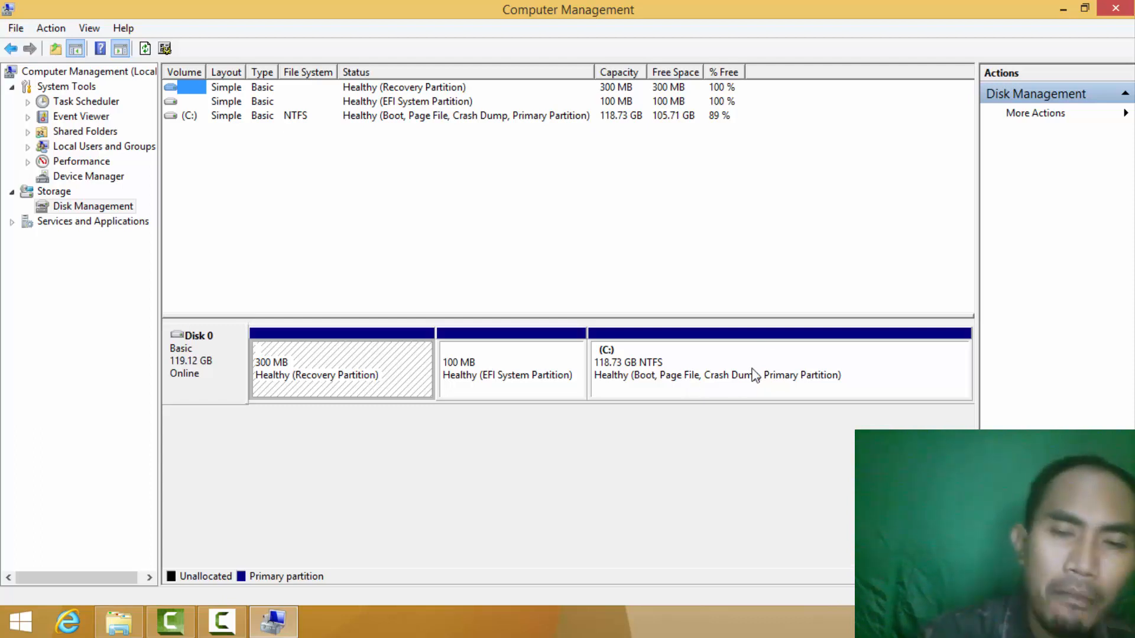
Select the 118.73 GB C: partition on Disk 0 and bring up its context menu.
click(712, 359)
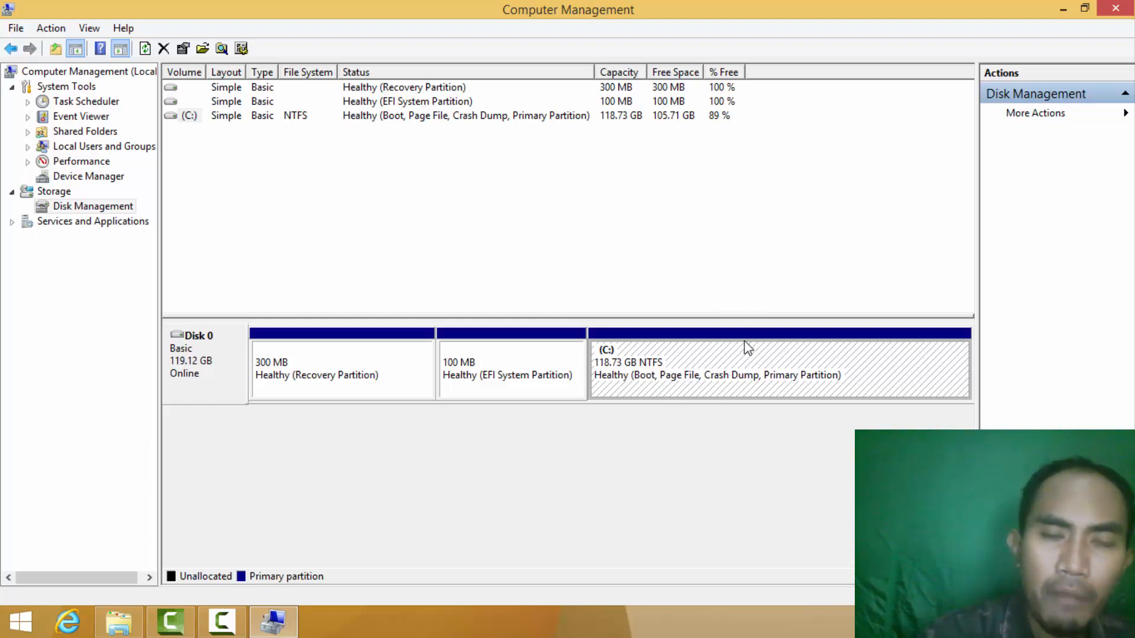
right_click(737, 355)
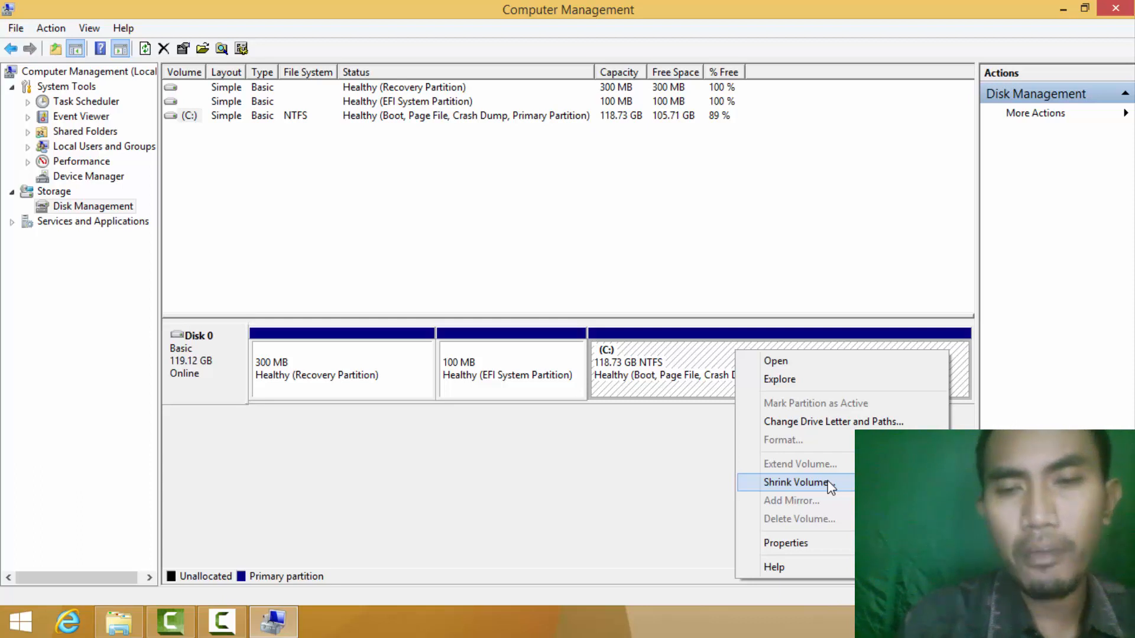
Shrink C: by 40000 MB, leaving it at 79.66 GB with 39.06 GB unallocated.
click(795, 482)
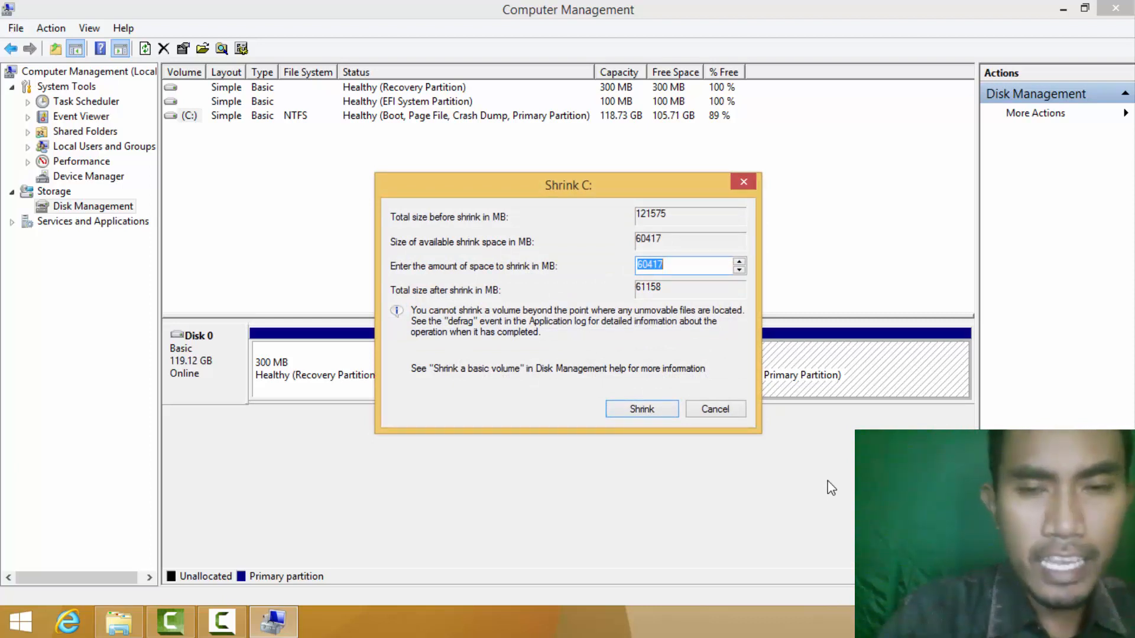
text(40)
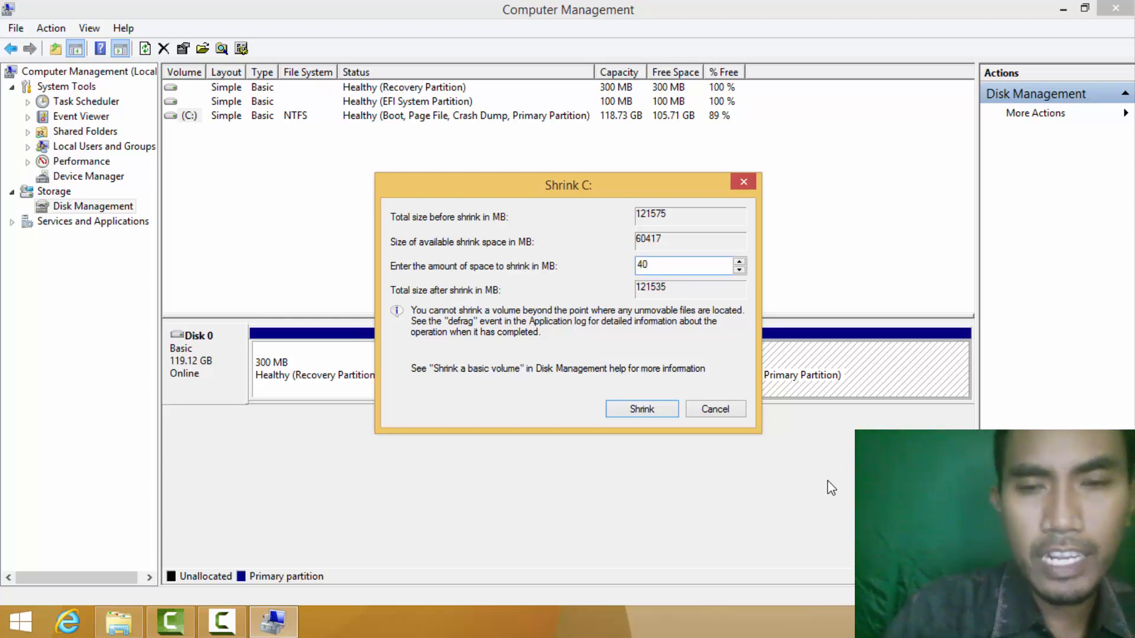
text(000)
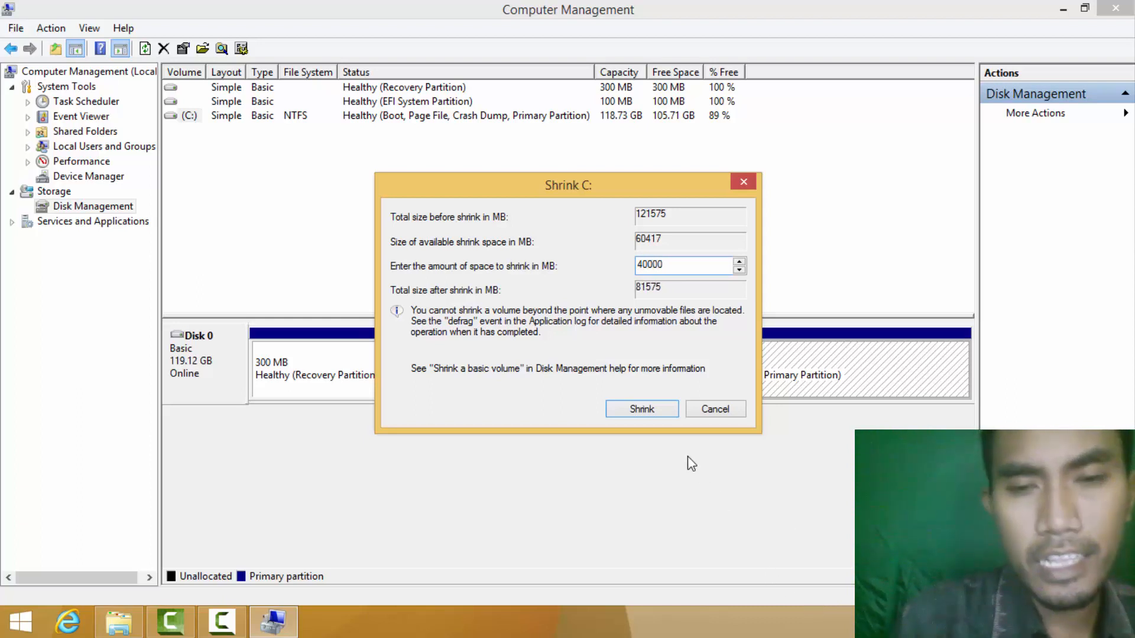
click(642, 409)
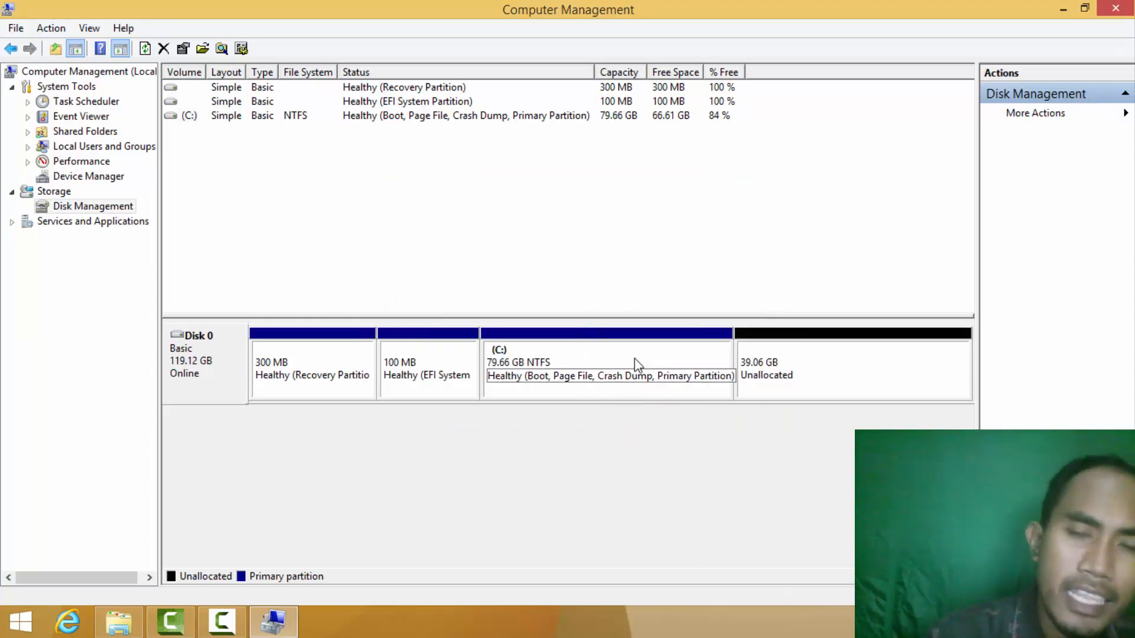
Check the drives in This PC, then return to Disk Management showing the 39.06 GB unallocated space.
click(535, 374)
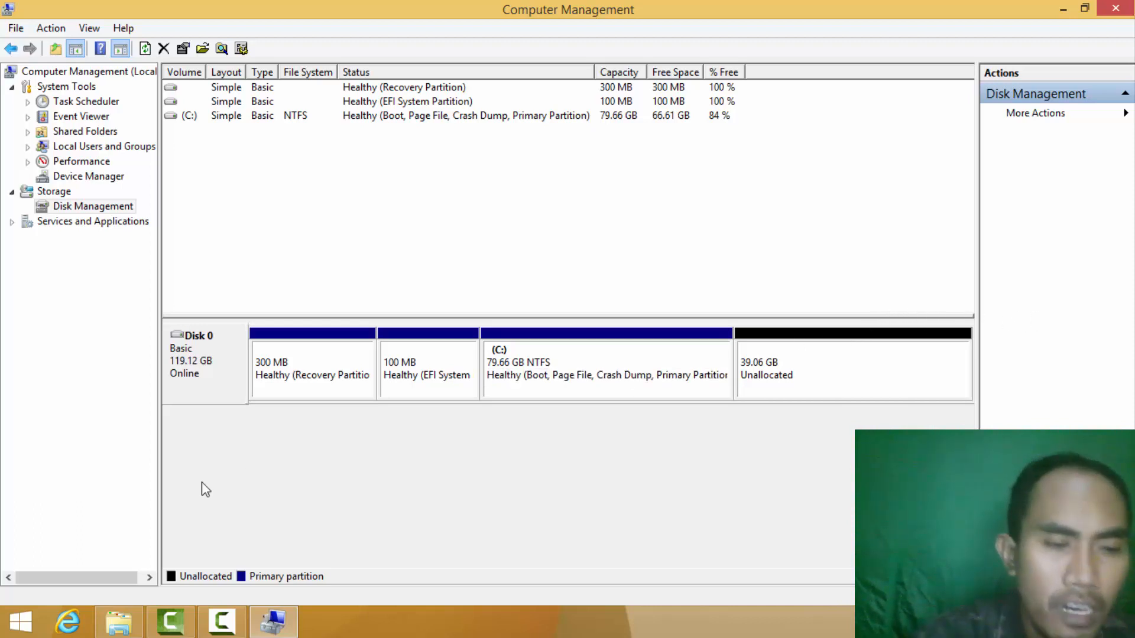
click(118, 620)
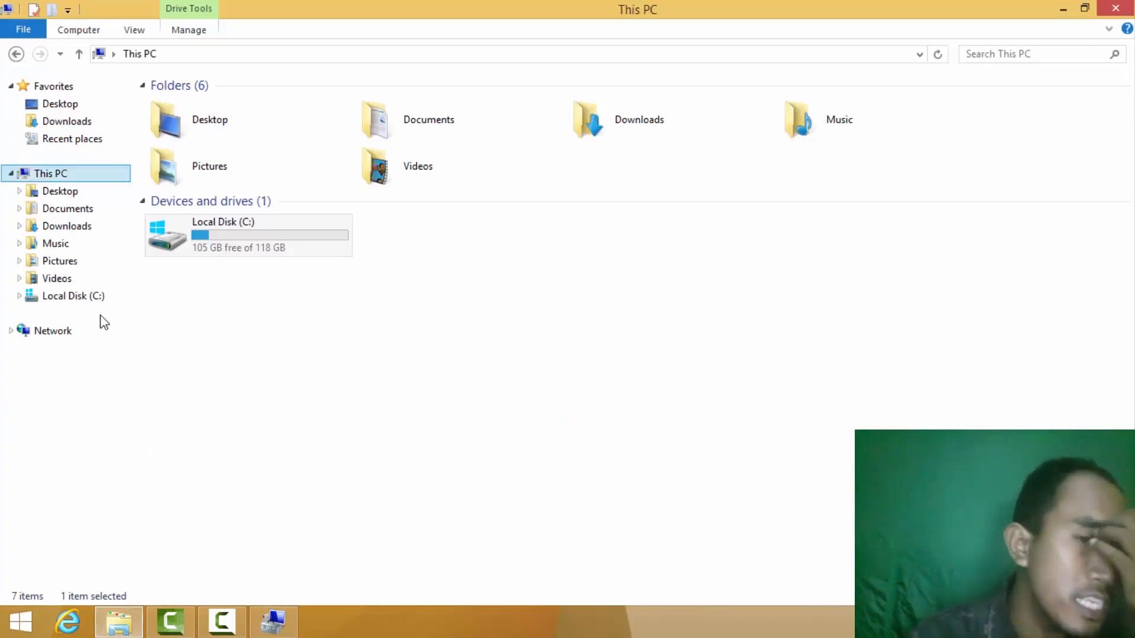
click(273, 621)
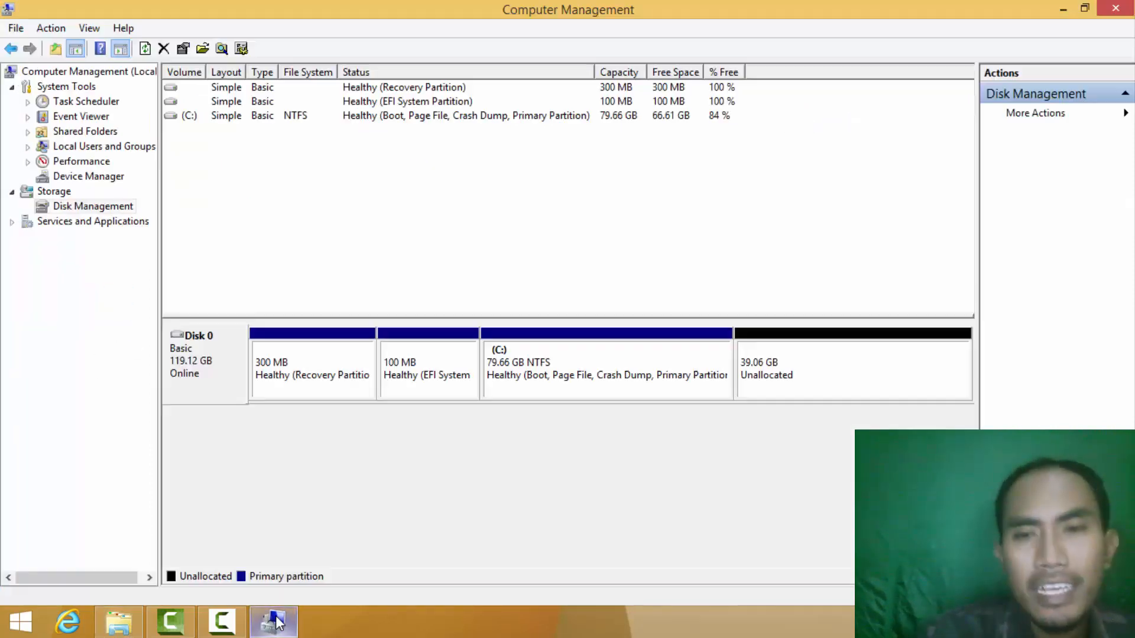
Start a New Simple Volume on the unallocated space using the full 39999 MB and drive letter D.
right_click(855, 355)
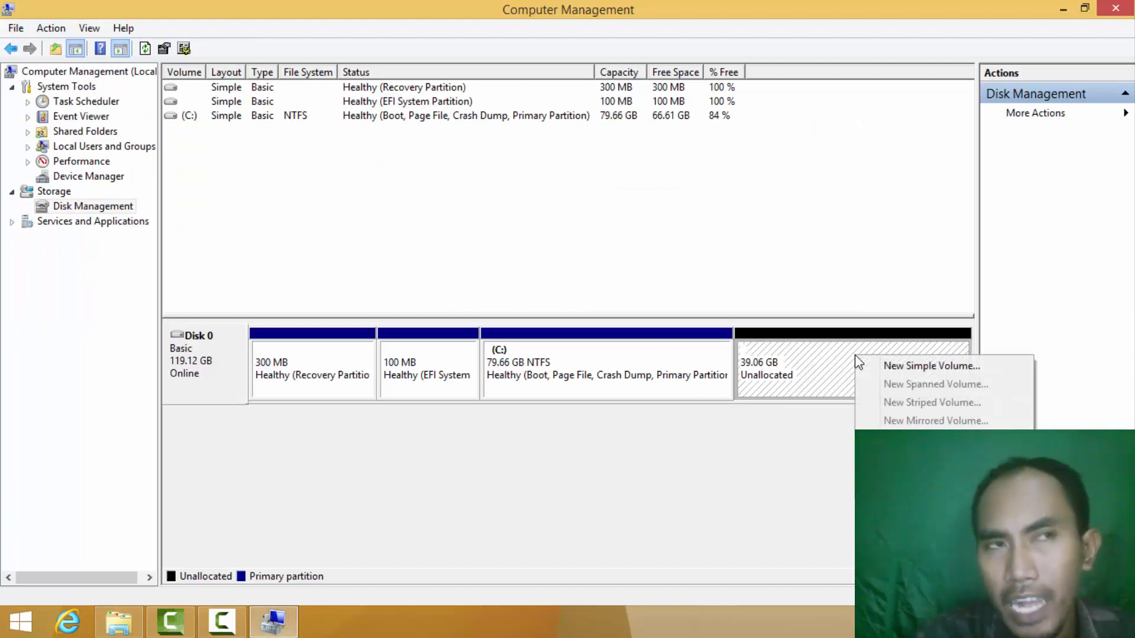
click(959, 368)
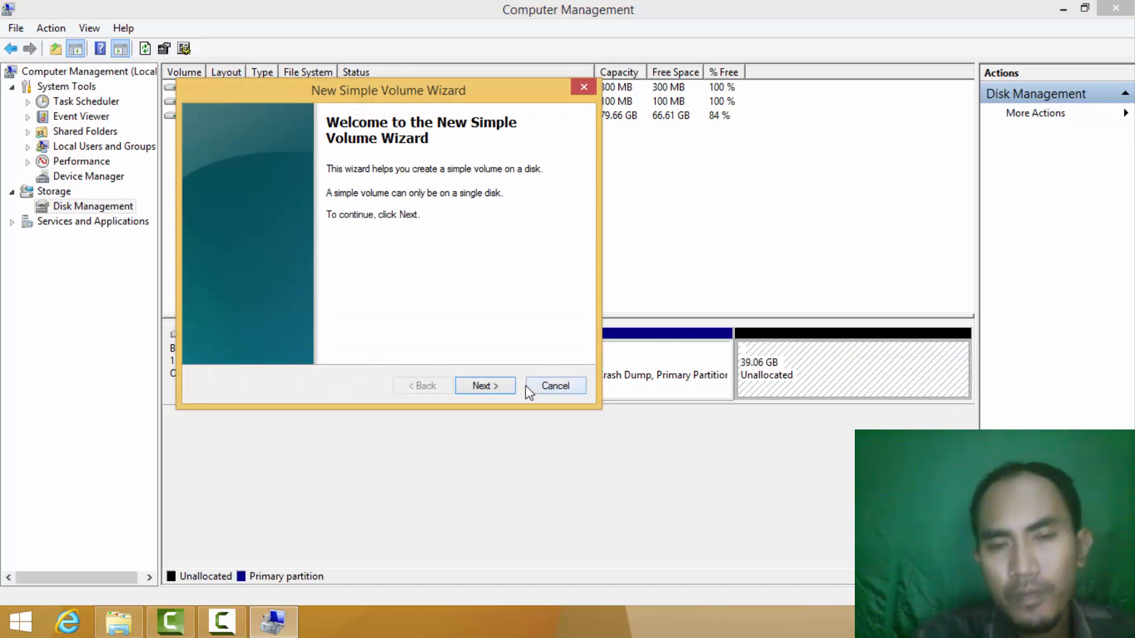
click(484, 385)
click(485, 387)
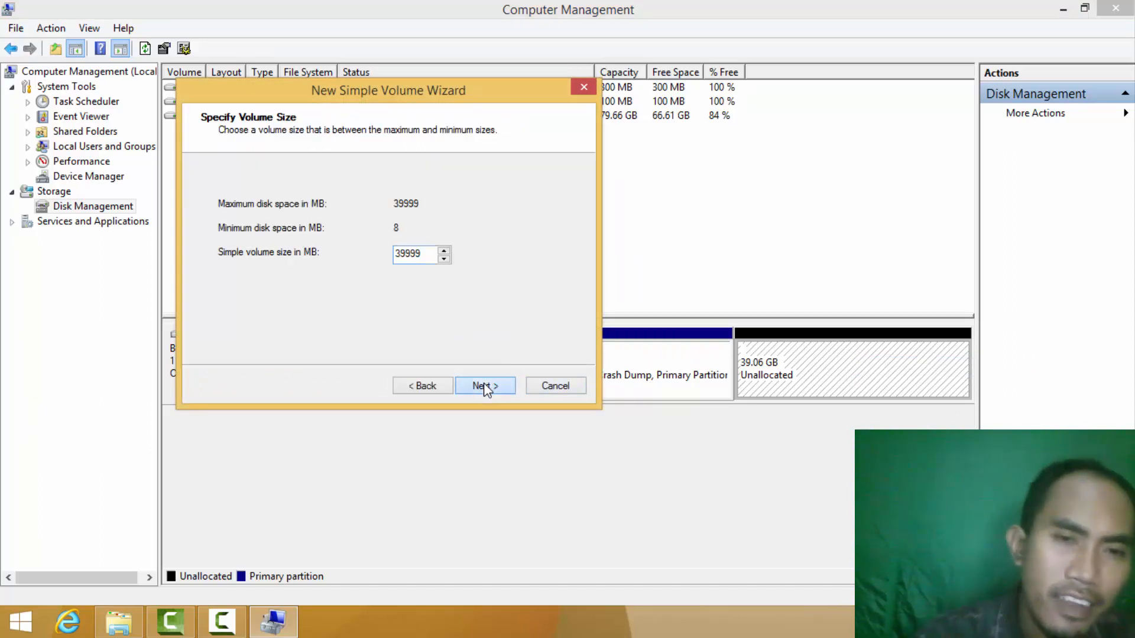
click(484, 385)
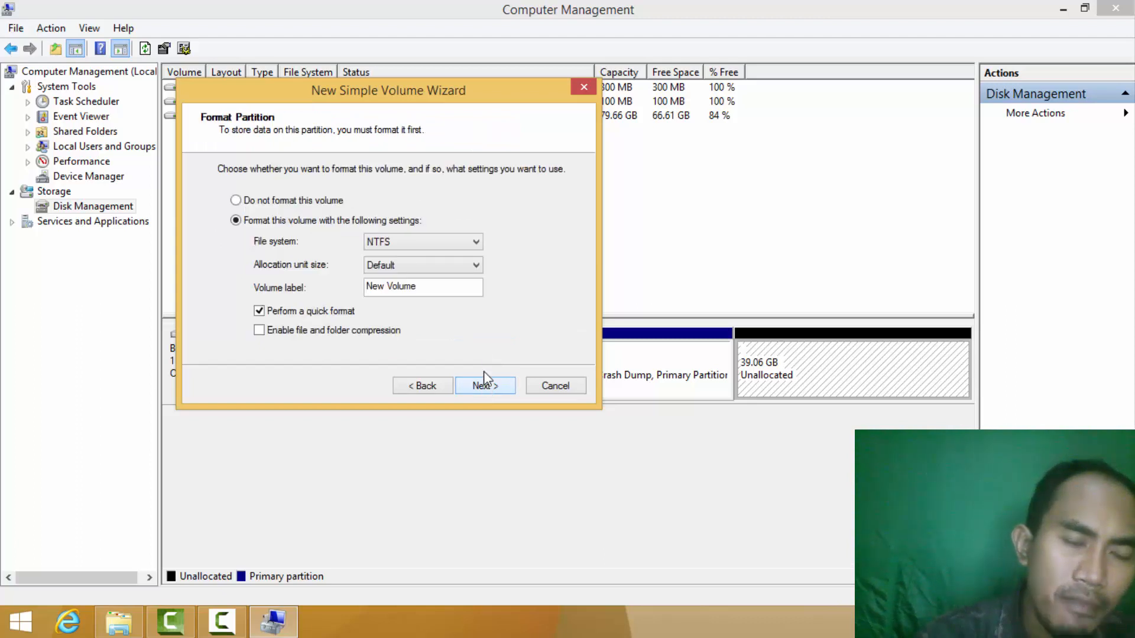
Label the NTFS volume 'Lokal Disk D' with quick format and advance to the summary page.
click(443, 285)
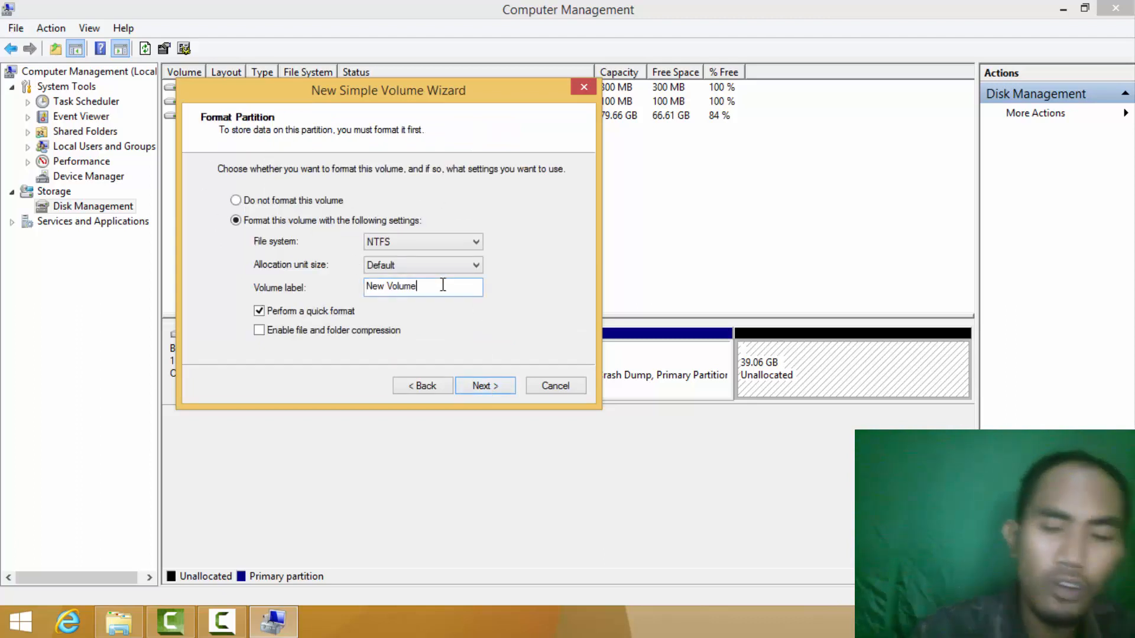
key(BackSpace)
key(BackSpace)
key(BackSpace)
key(BackSpace)
key(BackSpace)
key(BackSpace)
key(BackSpace)
key(BackSpace)
key(BackSpace)
key(BackSpace)
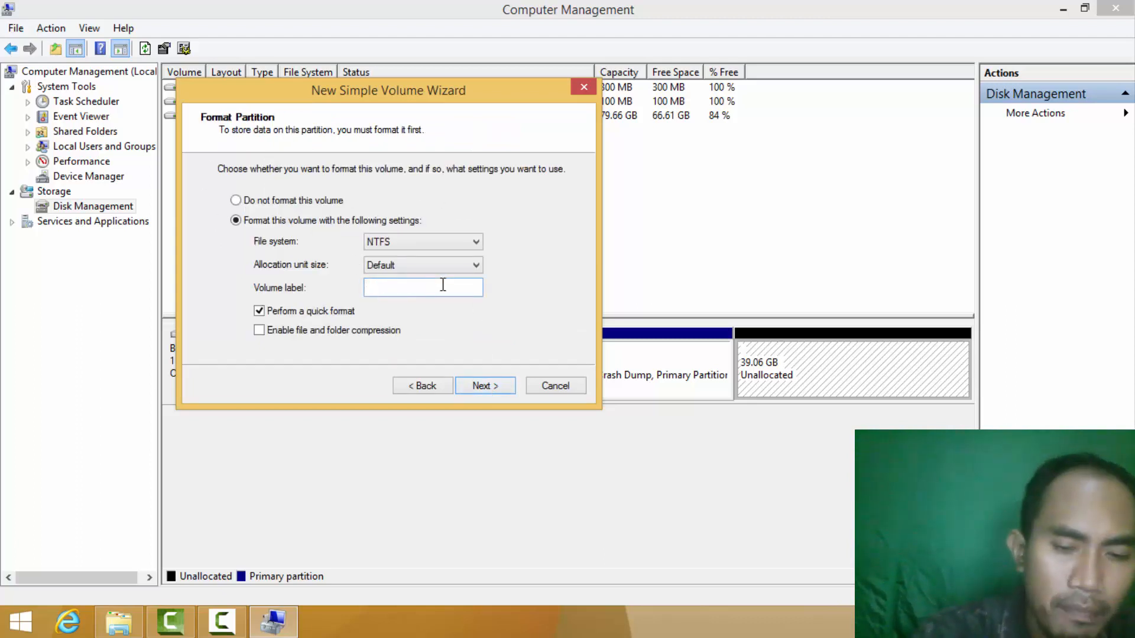
text(Lokal )
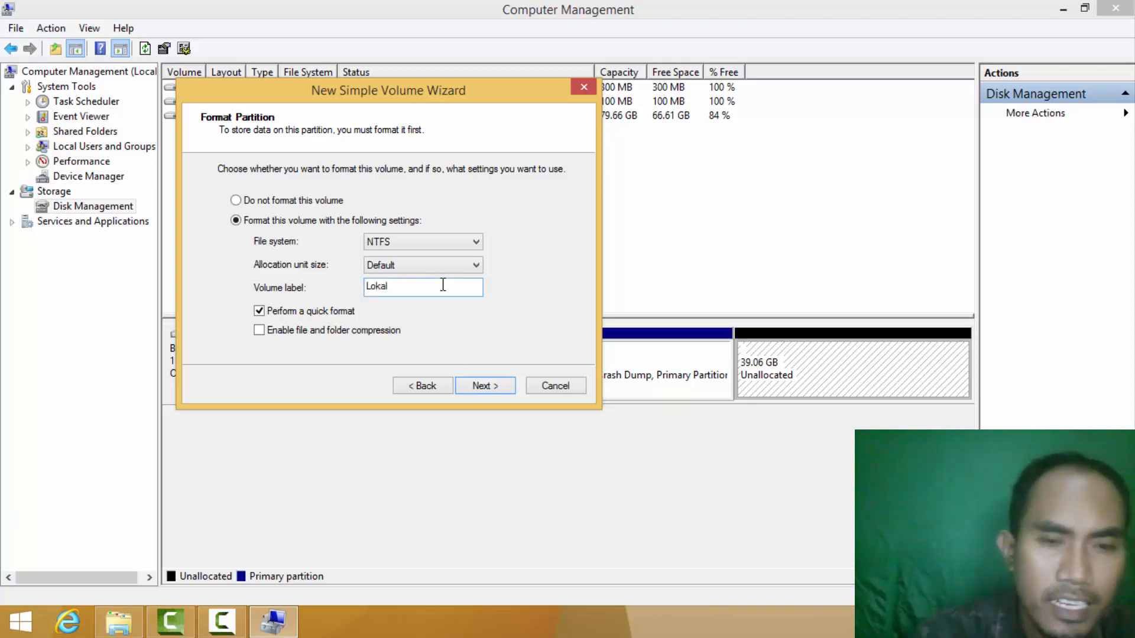
text(D)
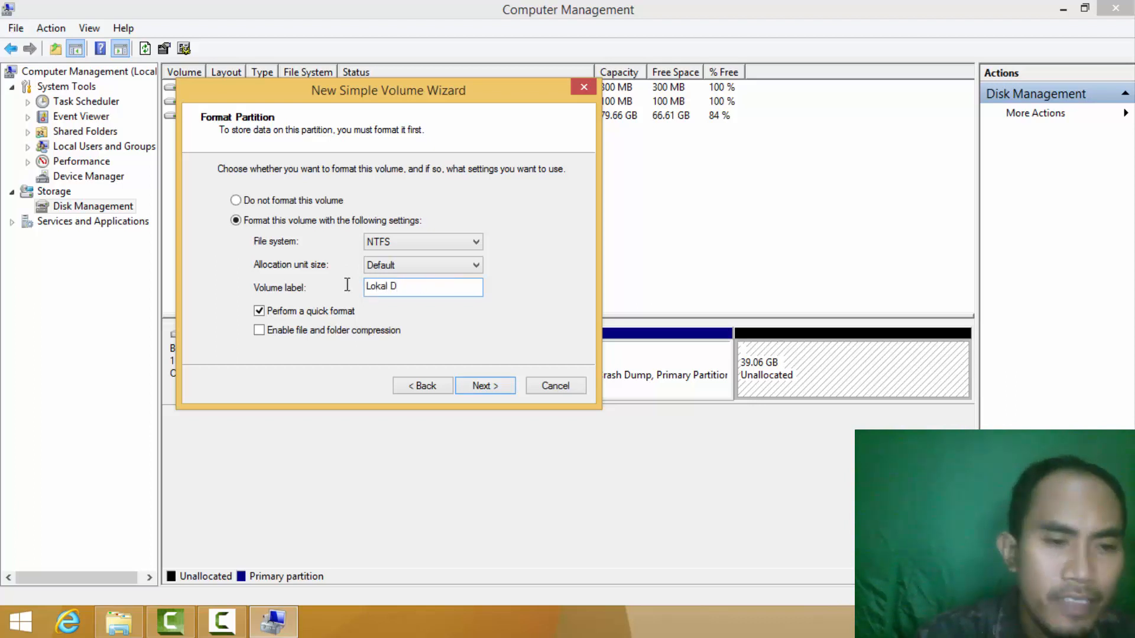
click(119, 623)
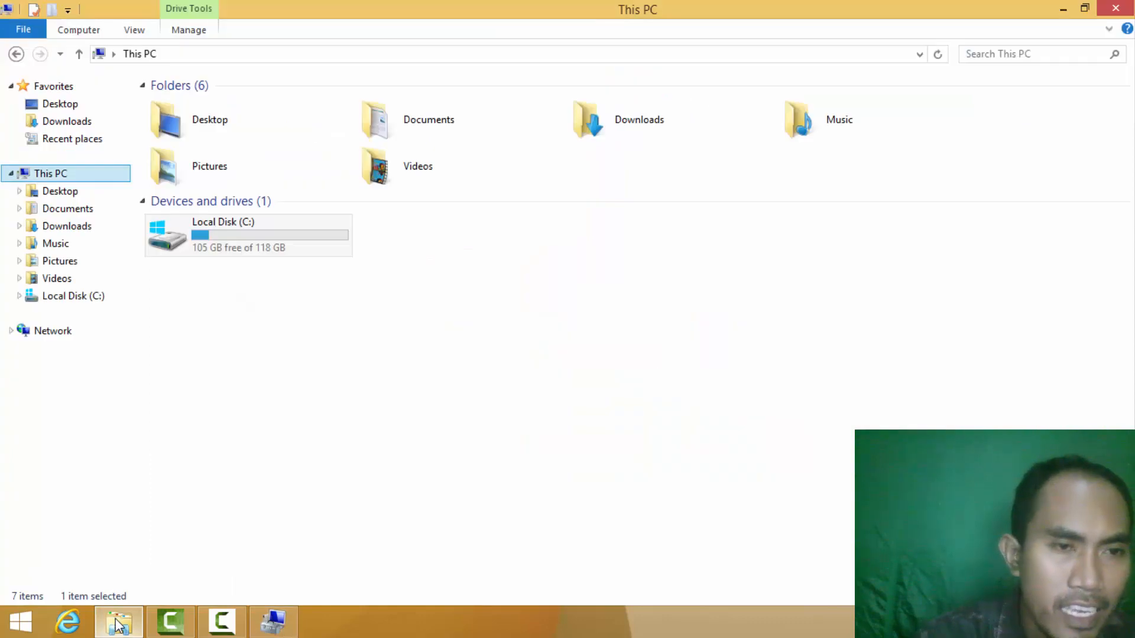
click(117, 621)
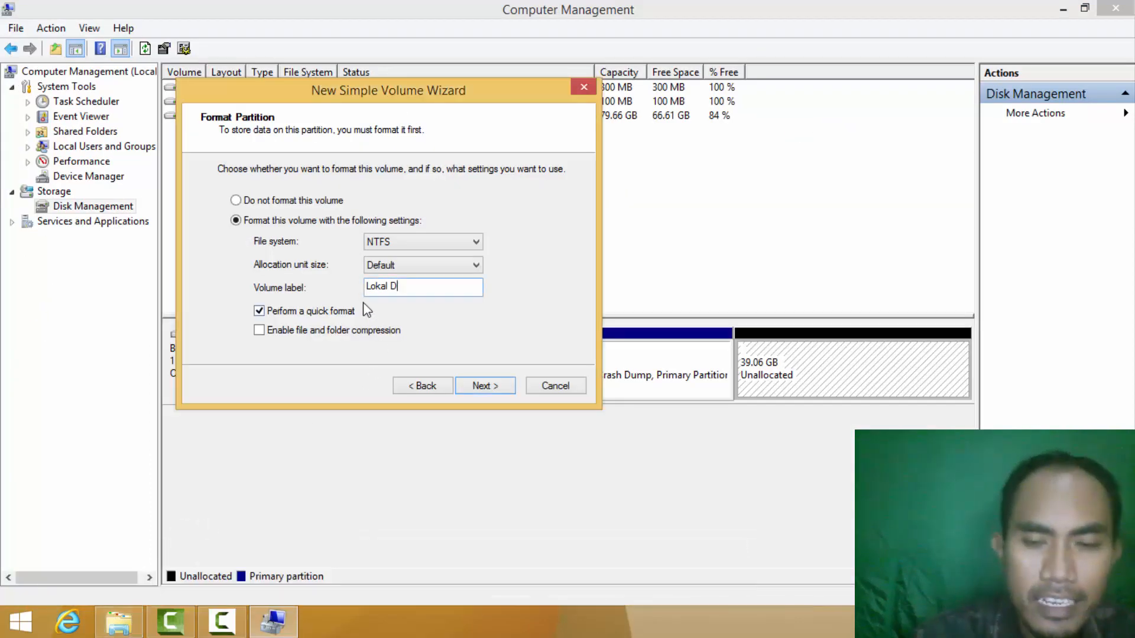
key(Left)
text(Disk)
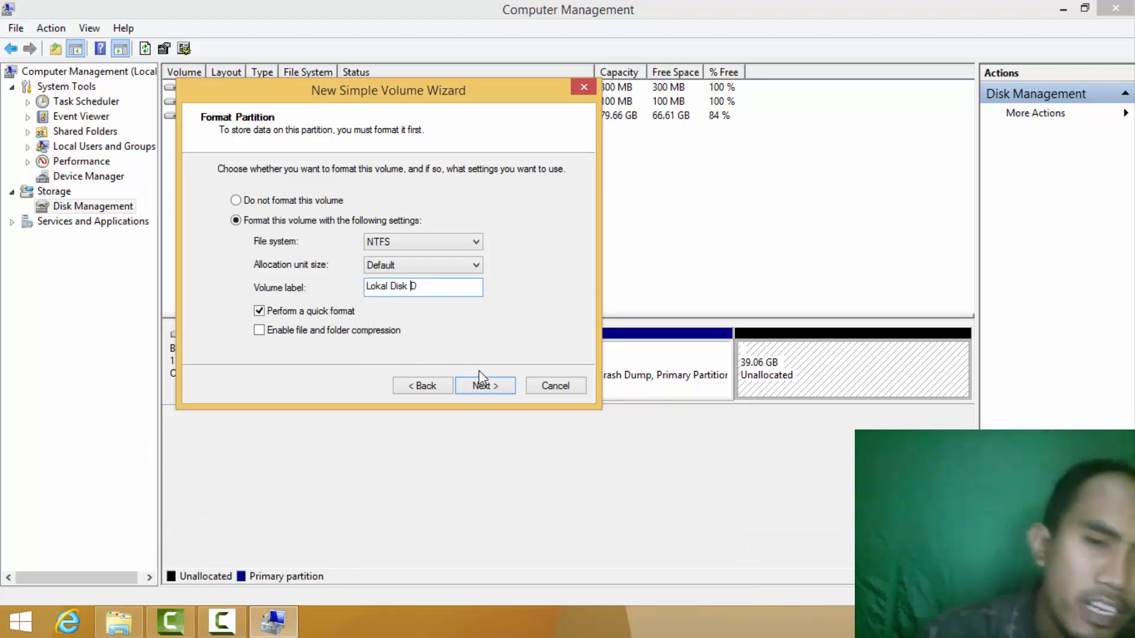
click(483, 385)
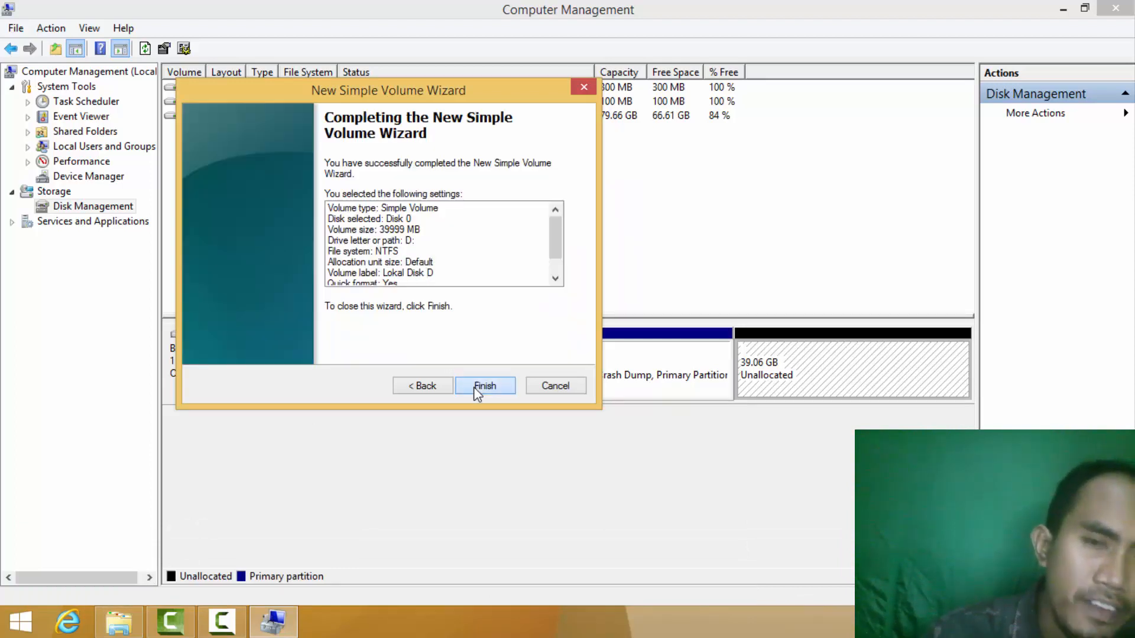
Finish the wizard to create Lokal Disk D (D:), then open This PC with Win+E.
click(479, 387)
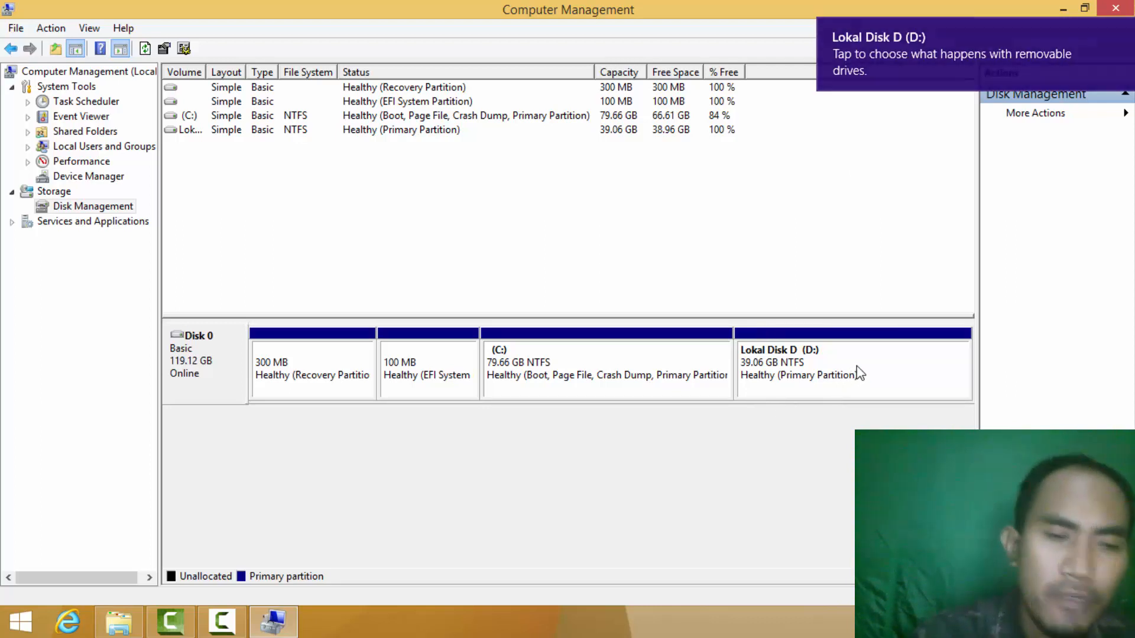
key(super+e)
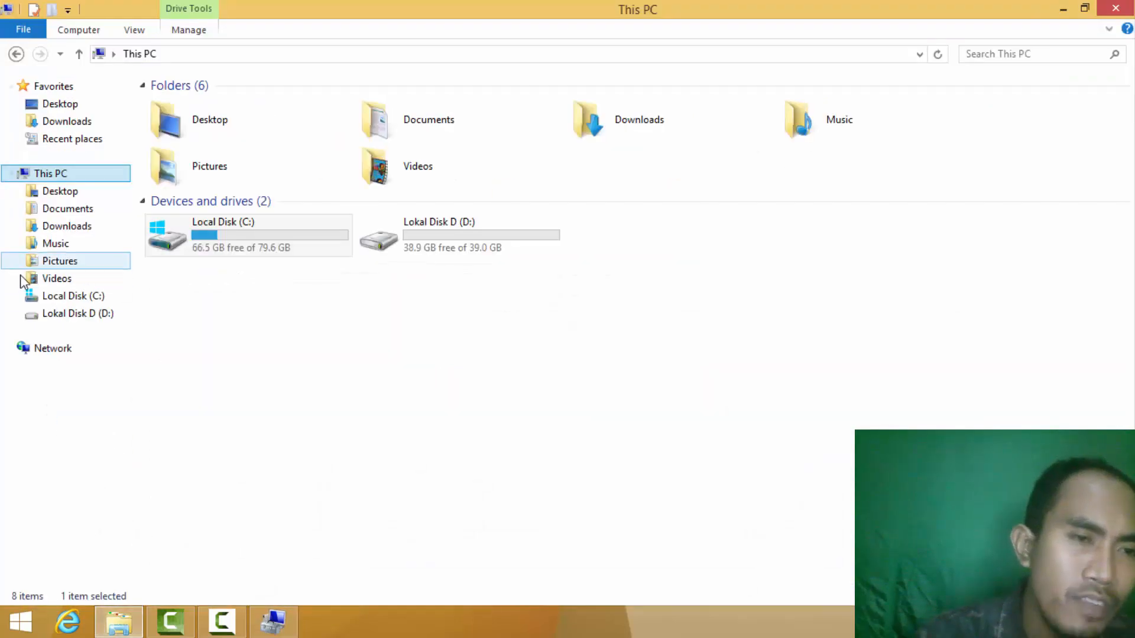
Browse Local Disk (C:) and the empty Lokal Disk D (D:), then switch back to Disk Management.
click(76, 297)
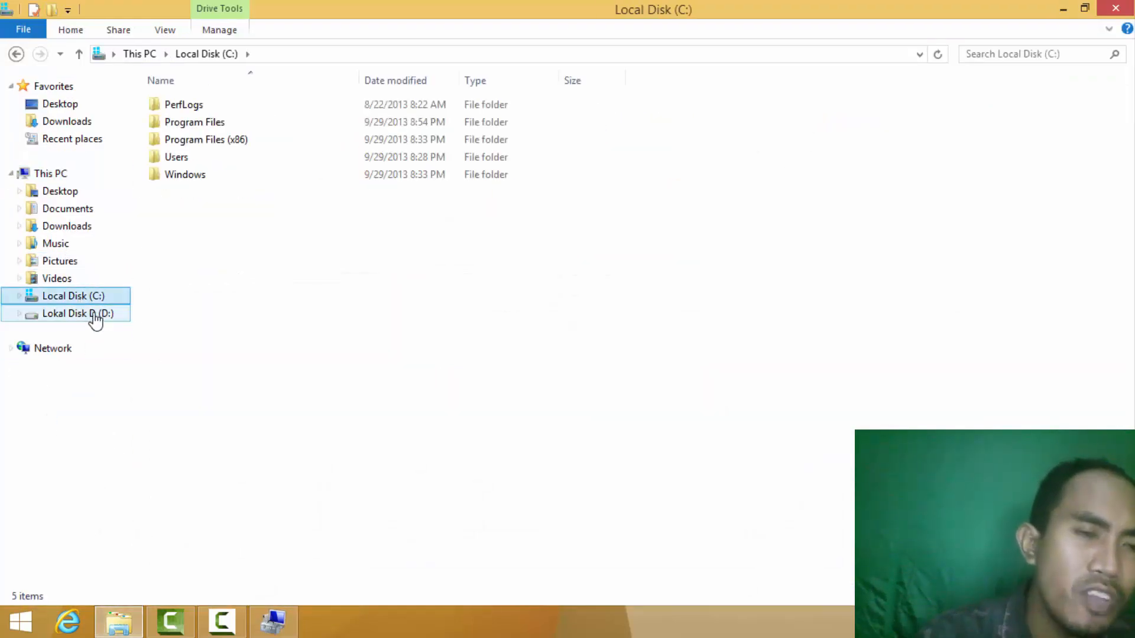
click(95, 320)
click(85, 300)
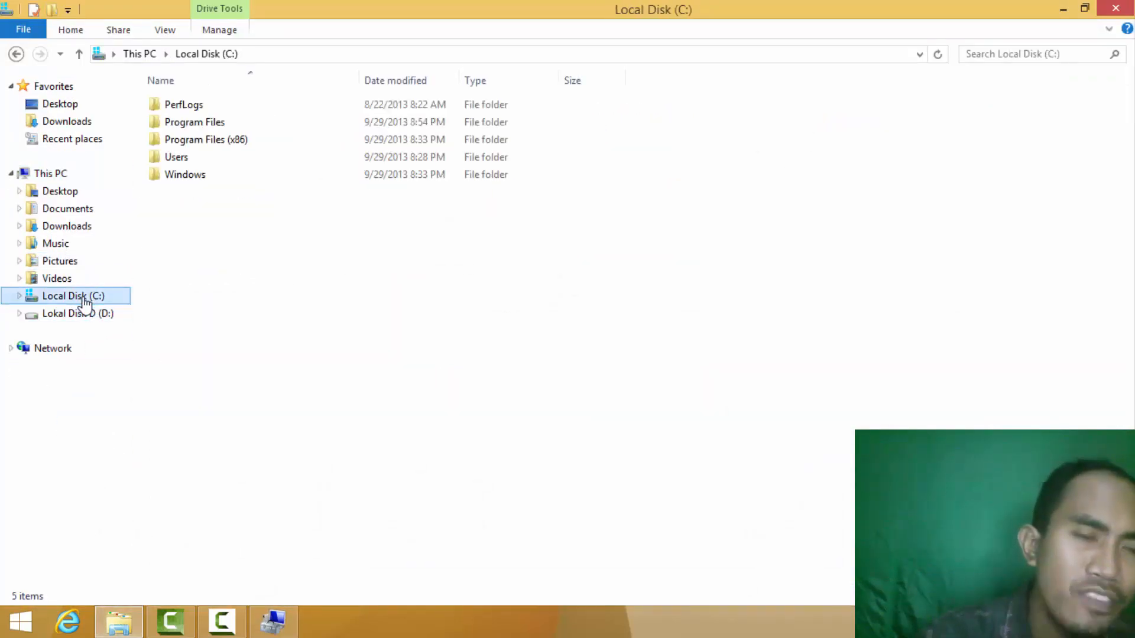
click(287, 608)
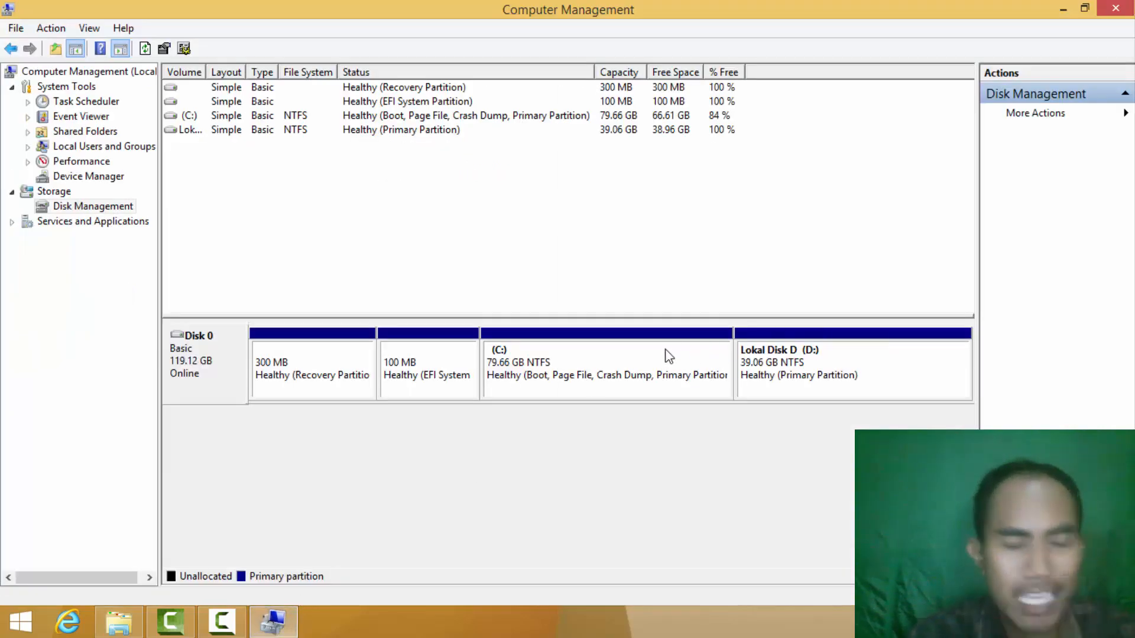
Shrink C: a second time by 20000 MB, reducing it to 60.13 GB with 19.53 GB unallocated.
right_click(616, 355)
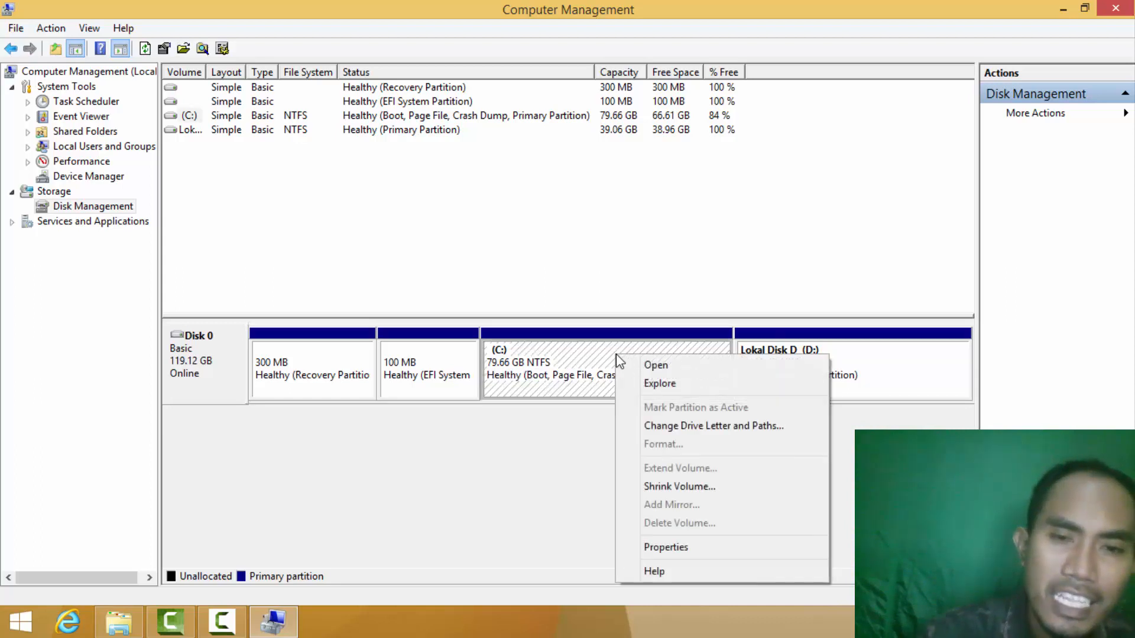
click(673, 487)
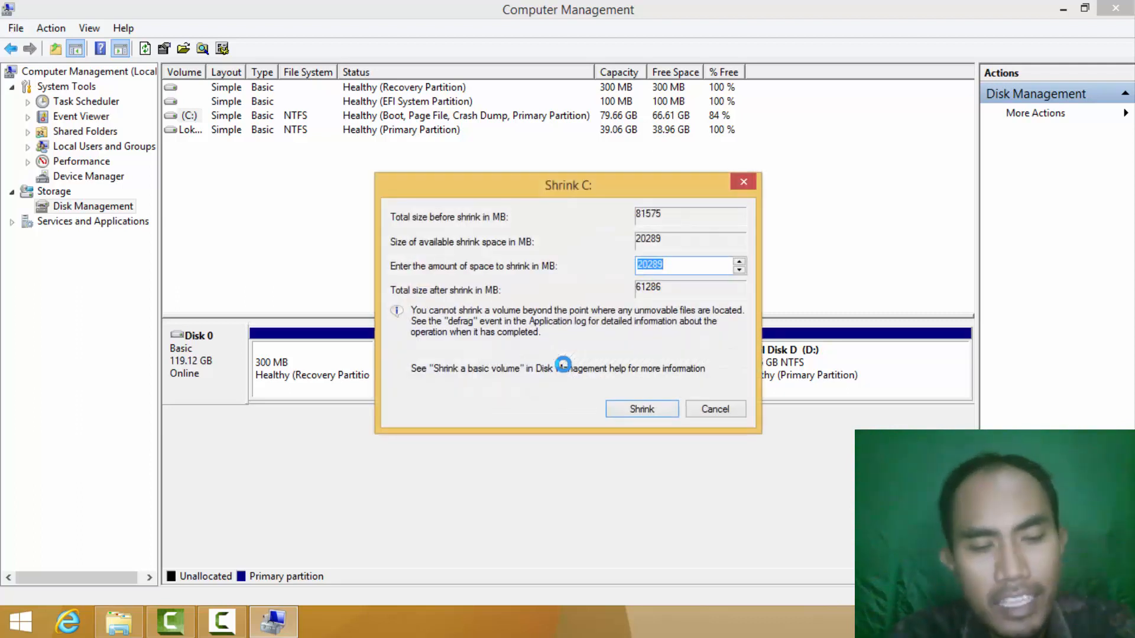
key(a)
key(a)
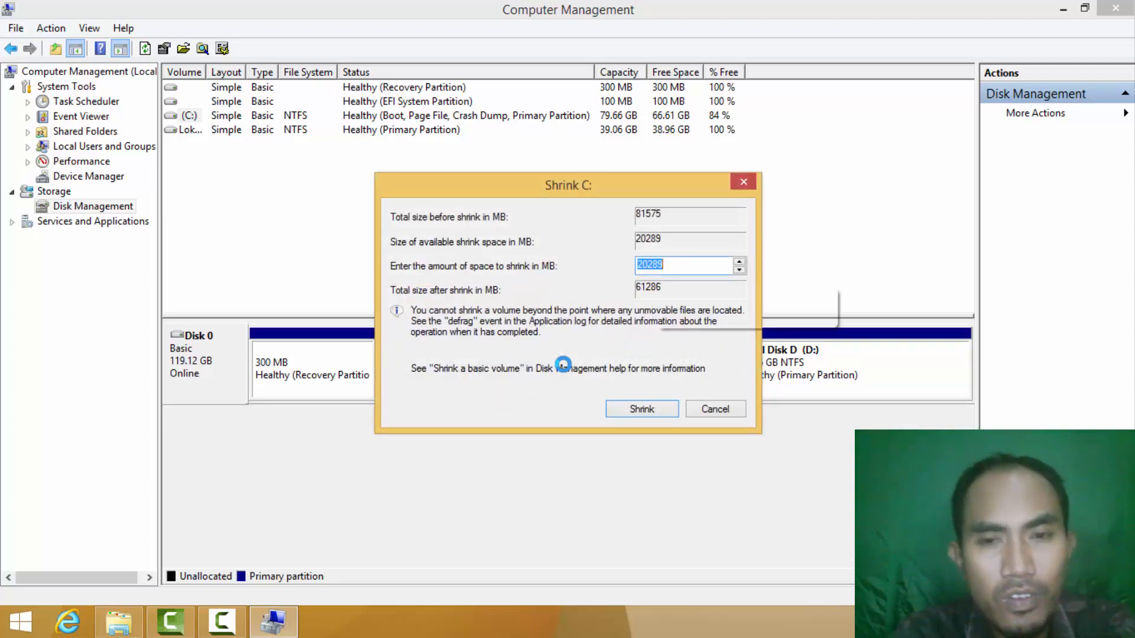
click(673, 267)
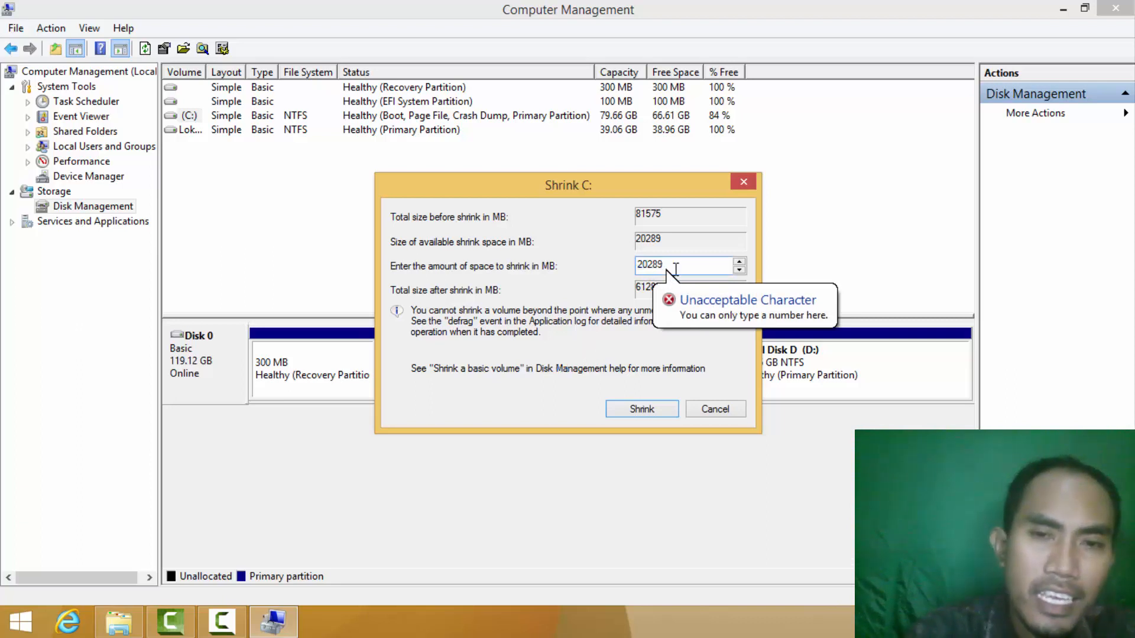
key(BackSpace)
key(BackSpace)
key(BackSpace)
key(BackSpace)
key(BackSpace)
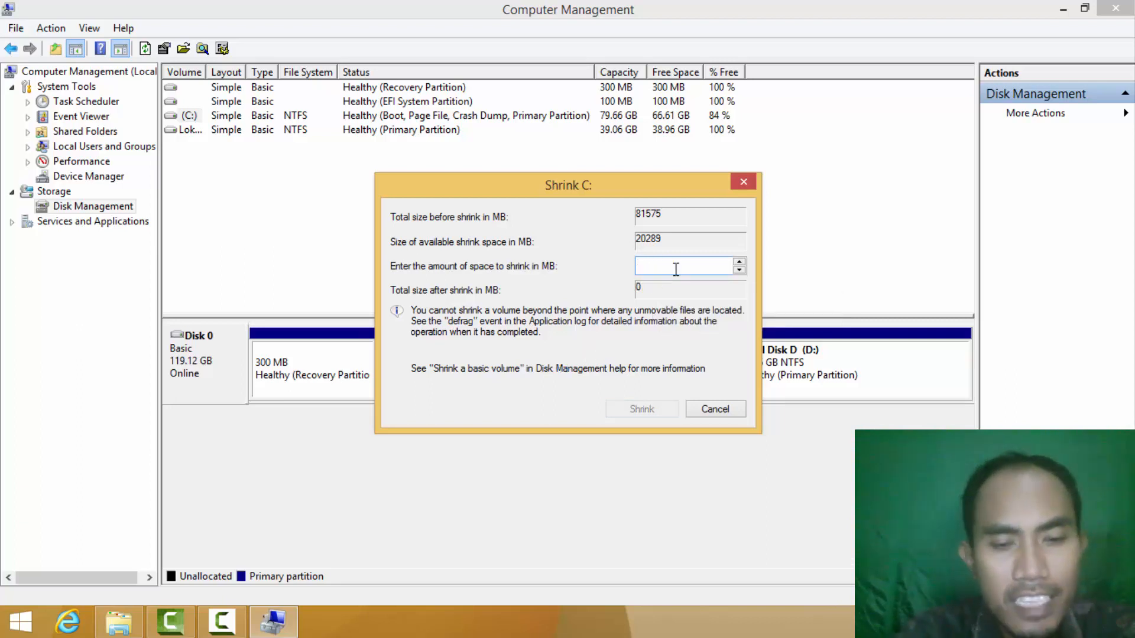
text(a20)
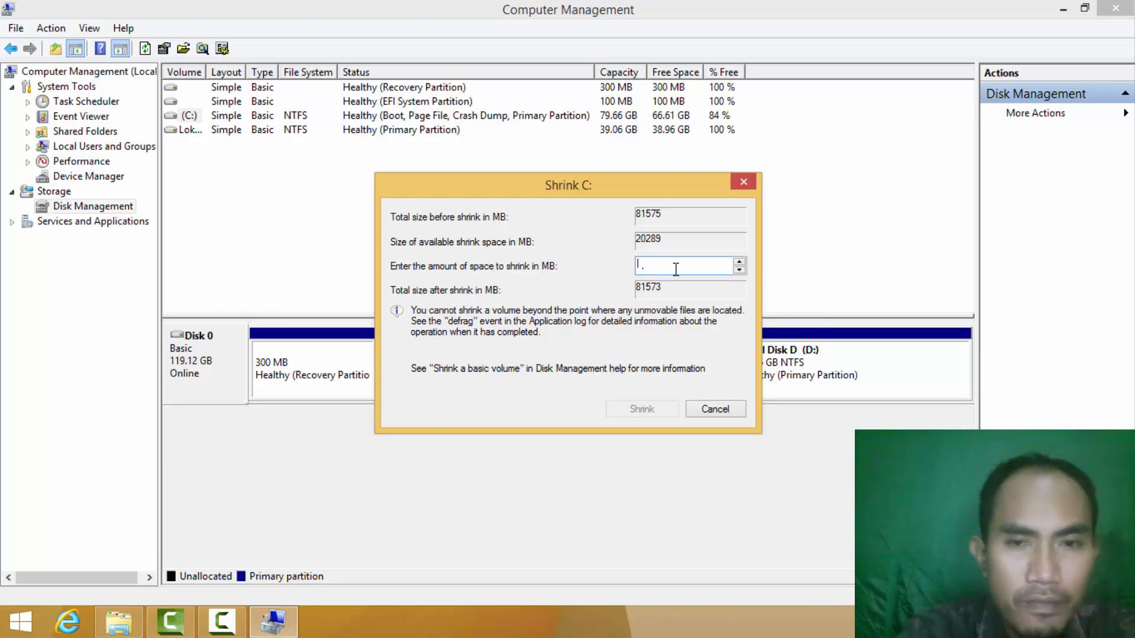
text(0000)
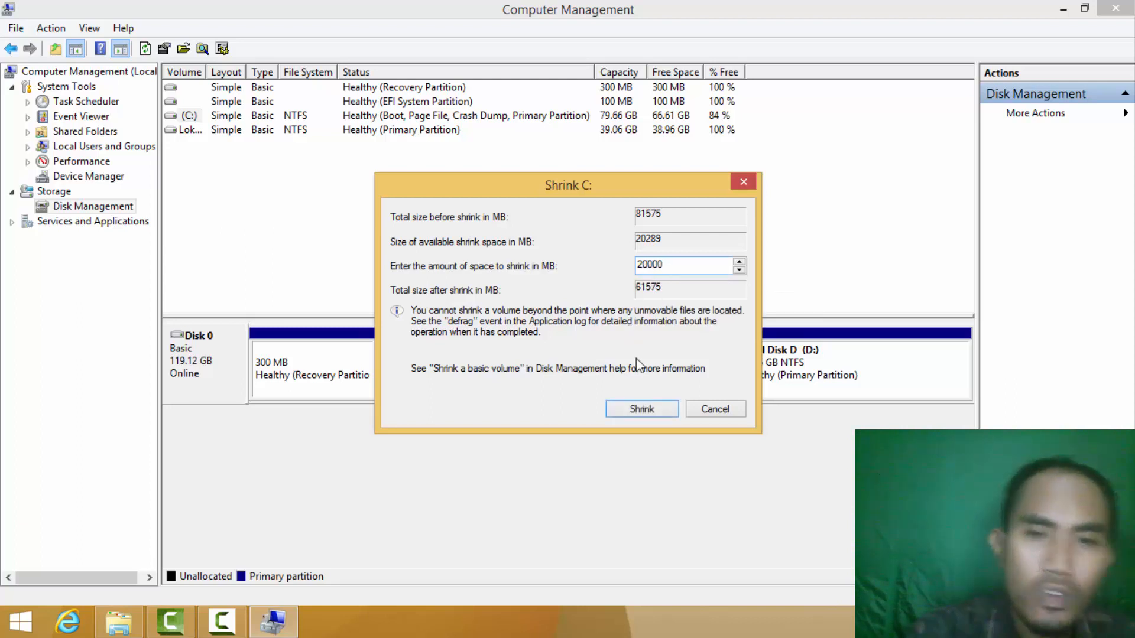
click(645, 406)
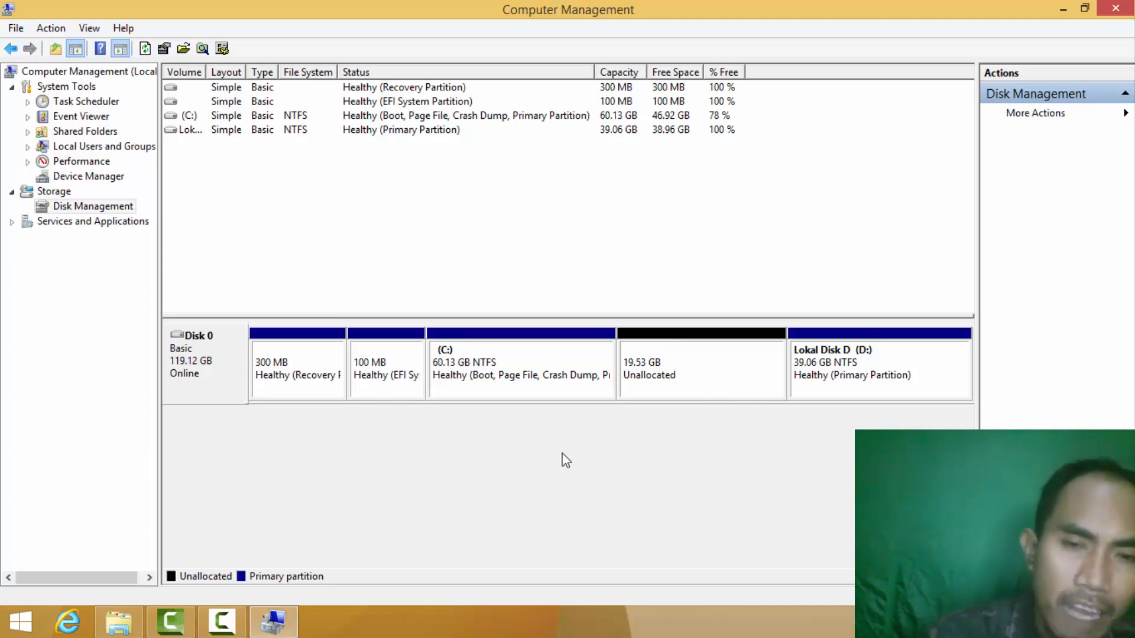
Start a New Simple Volume on the unallocated space with the full 19999 MB and drive letter E.
right_click(708, 340)
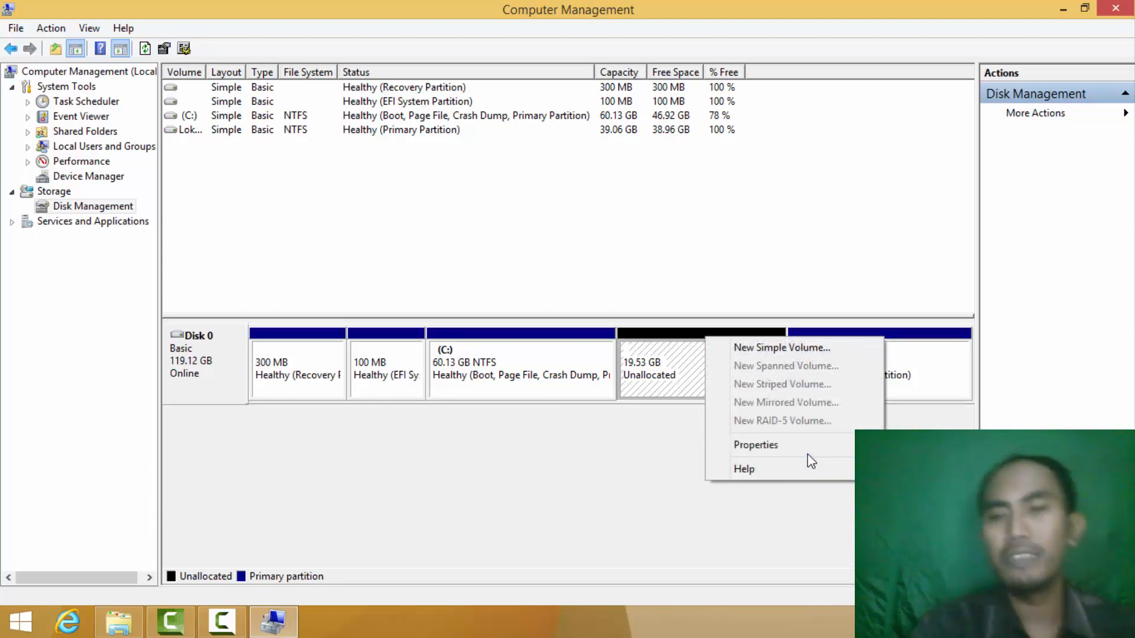
click(815, 348)
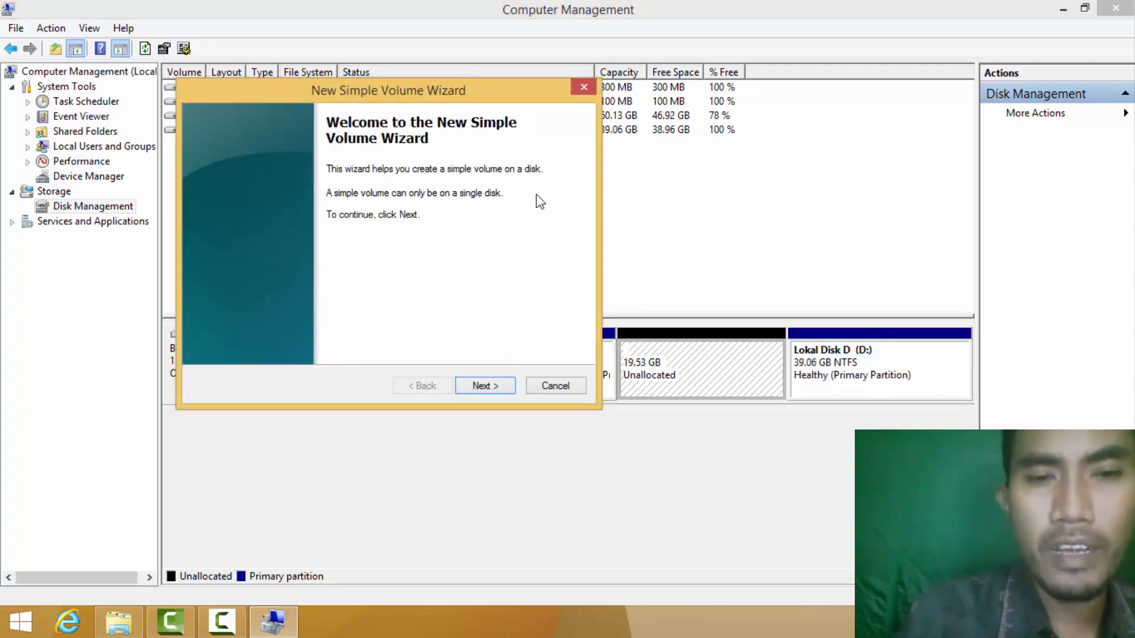
click(489, 384)
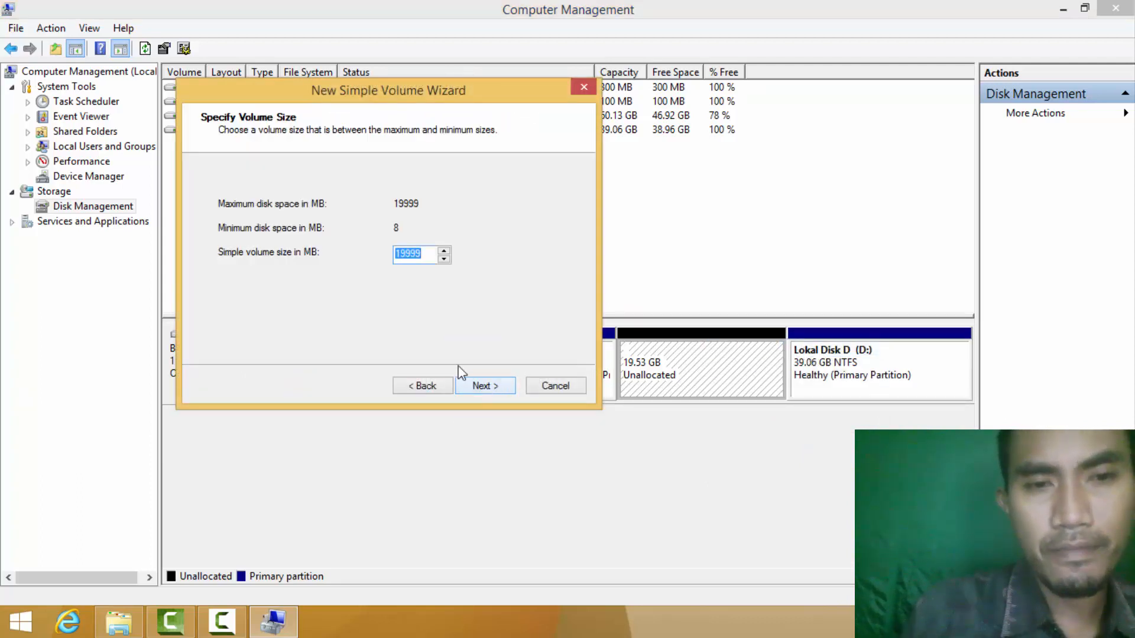
click(487, 387)
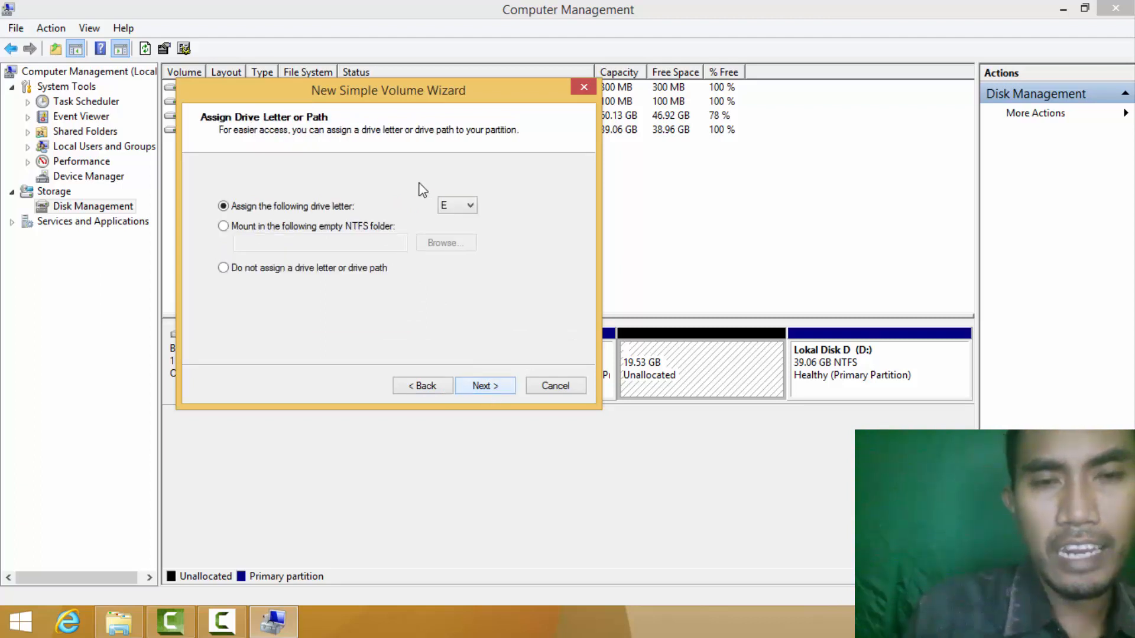
click(491, 387)
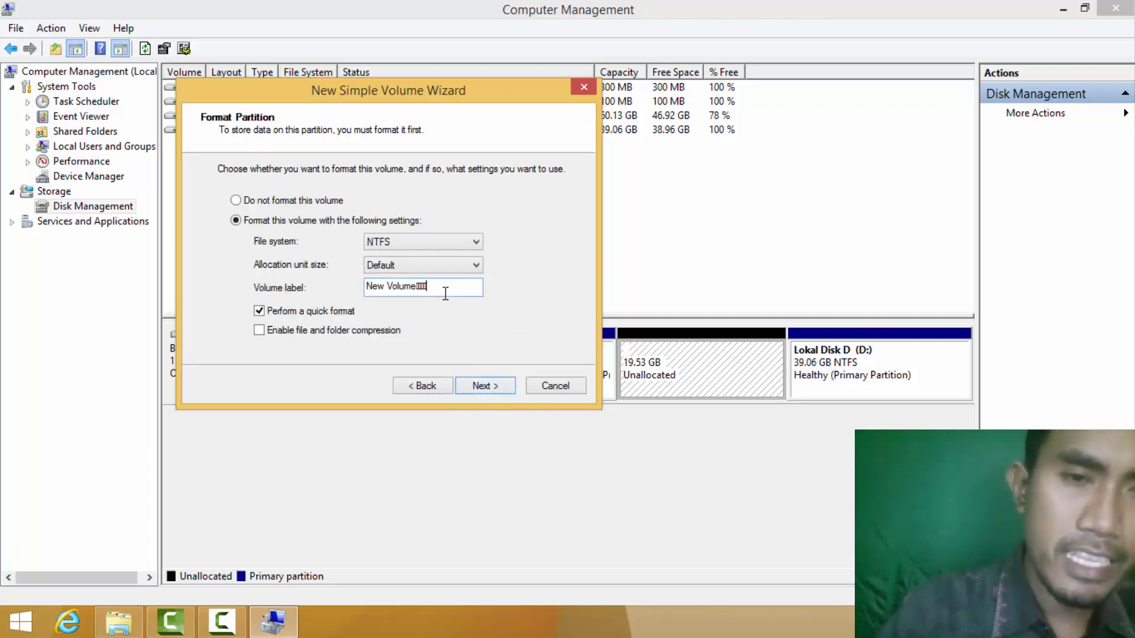
Format the volume NTFS with the label 'Lokal Disk E' and finish the wizard.
key(BackSpace)
key(BackSpace)
key(BackSpace)
key(BackSpace)
key(BackSpace)
key(BackSpace)
key(BackSpace)
key(BackSpace)
key(BackSpace)
key(BackSpace)
text(L)
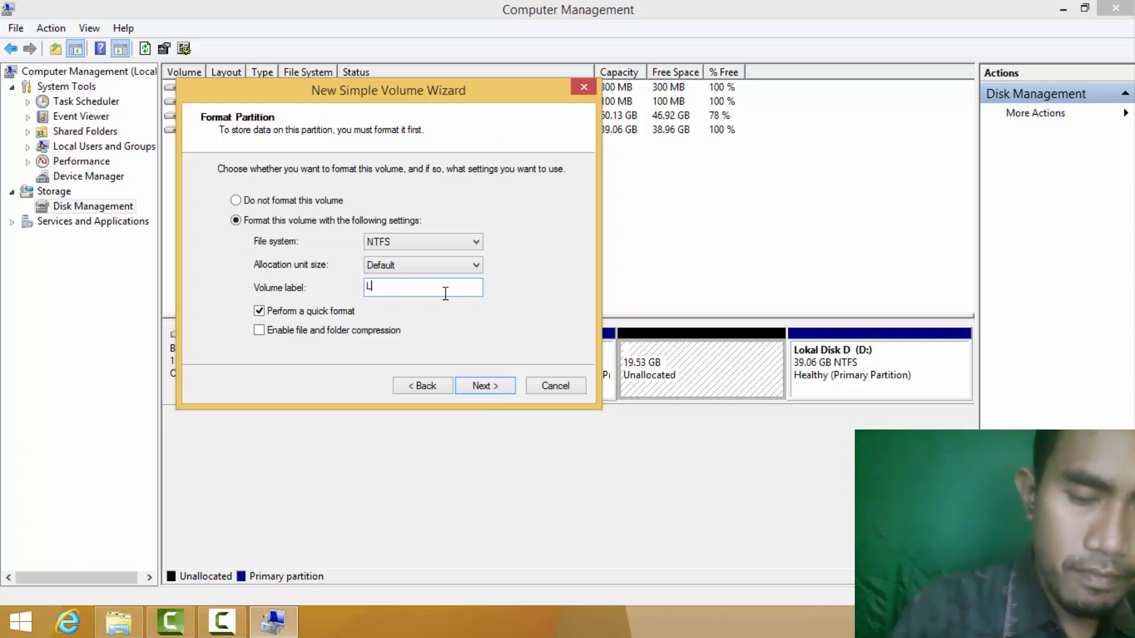
text(okal Disk E)
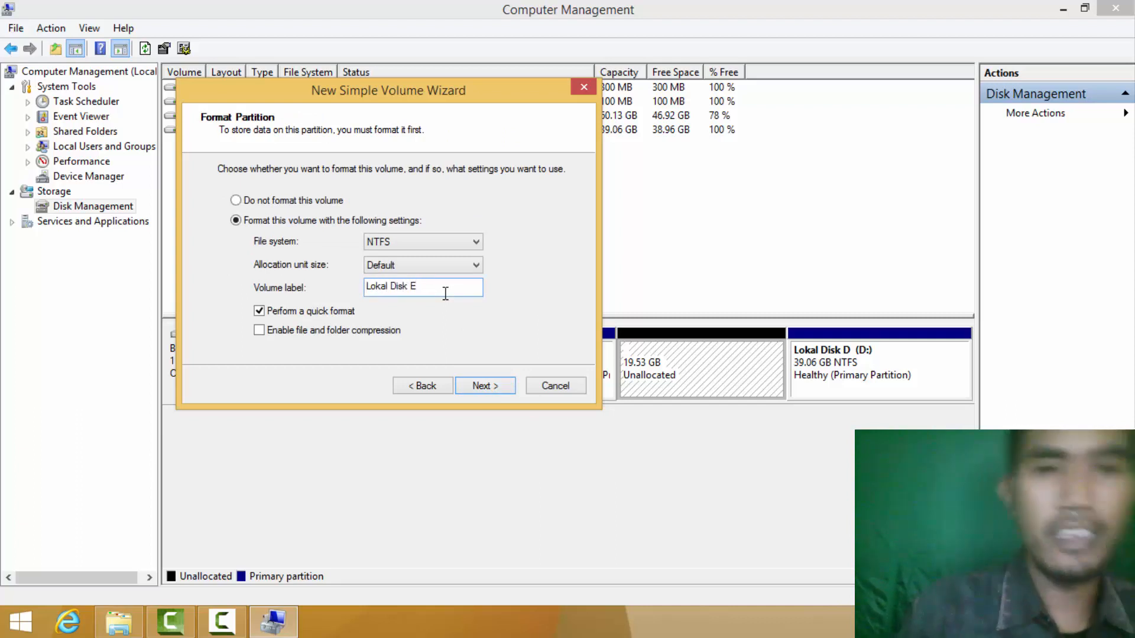
click(480, 386)
click(476, 387)
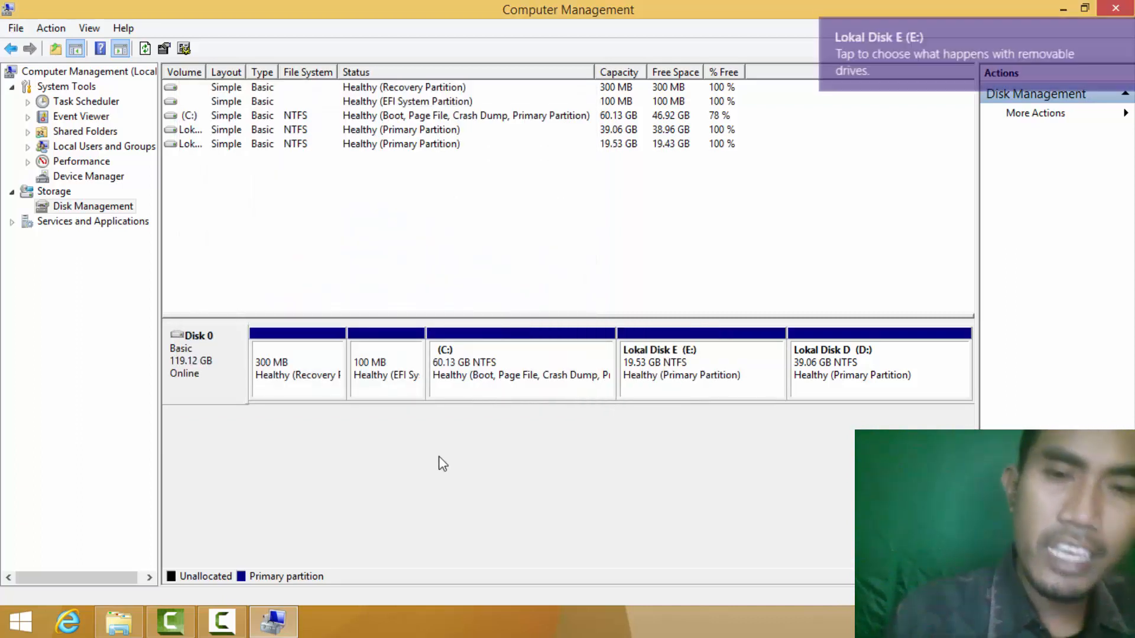
mouse_move(982, 49)
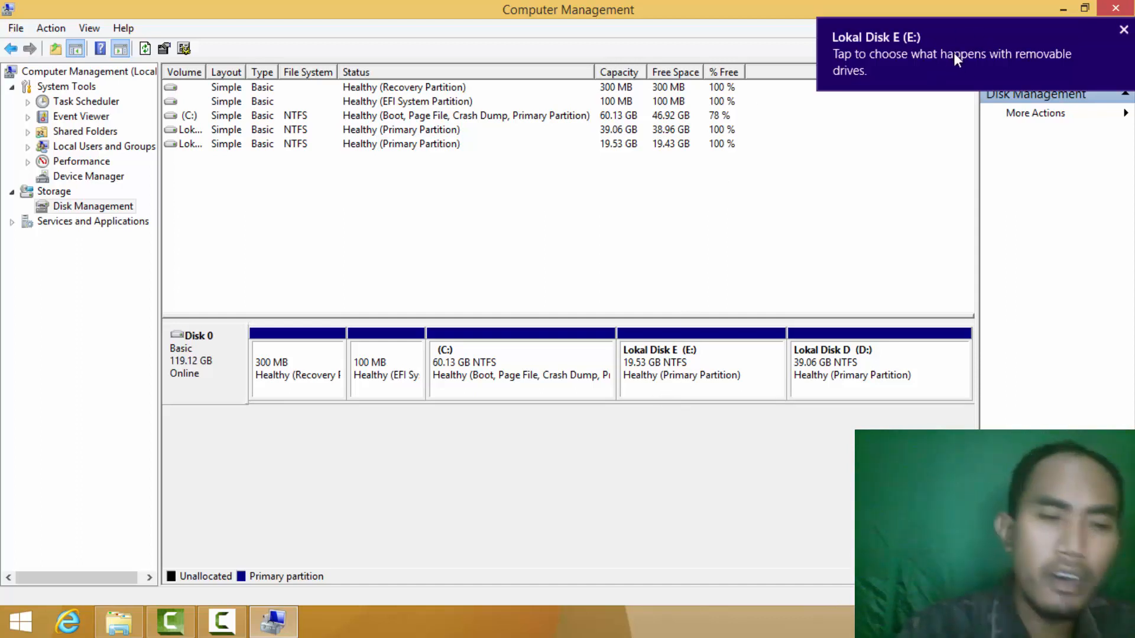
click(118, 621)
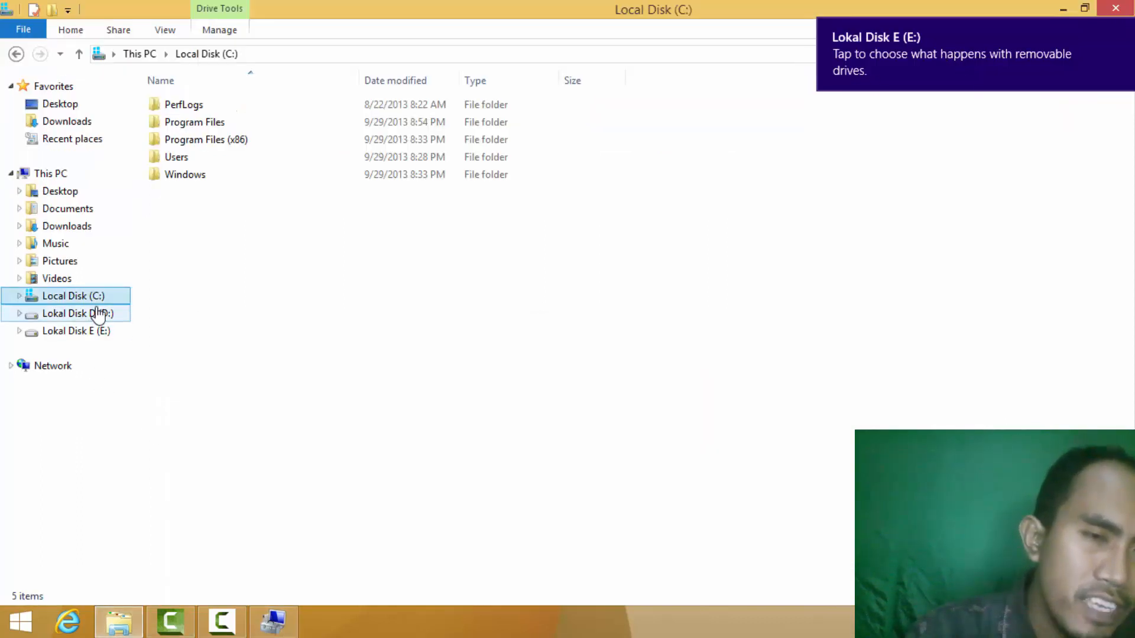
Browse Lokal Disk D (D:), Lokal Disk E (E:) and Local Disk (C:) to confirm E: is empty.
click(80, 314)
click(65, 331)
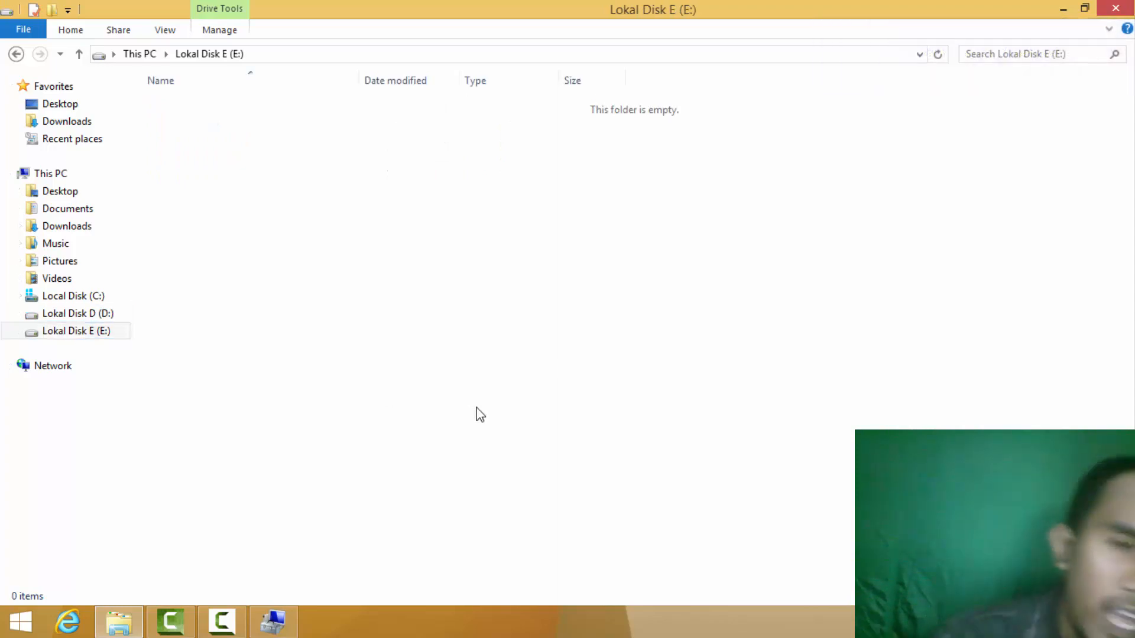
click(83, 316)
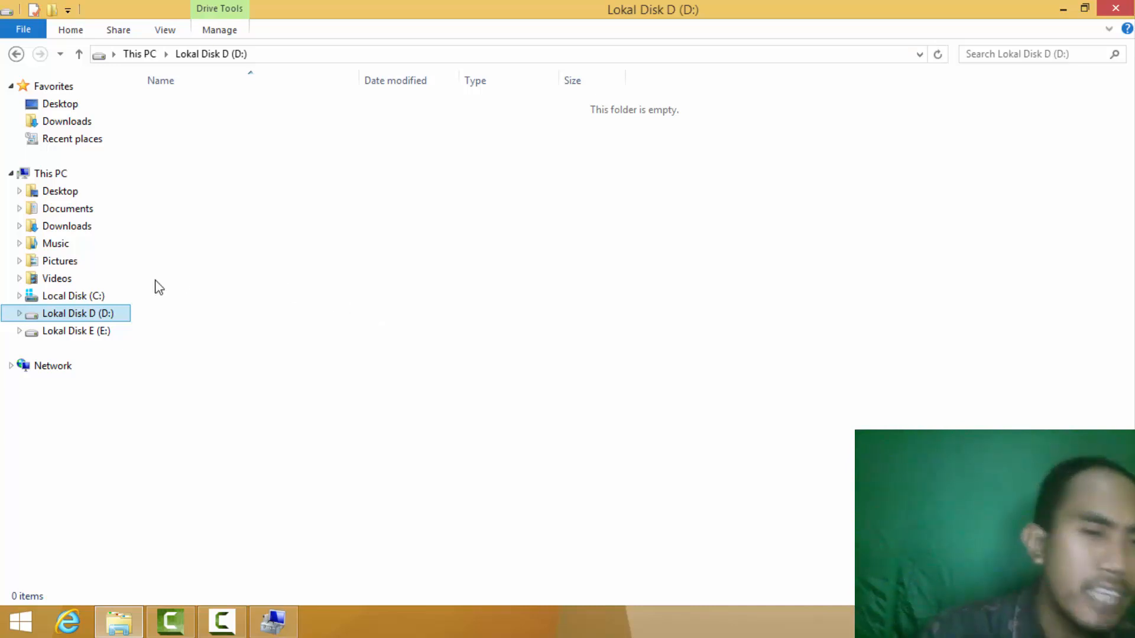
click(95, 332)
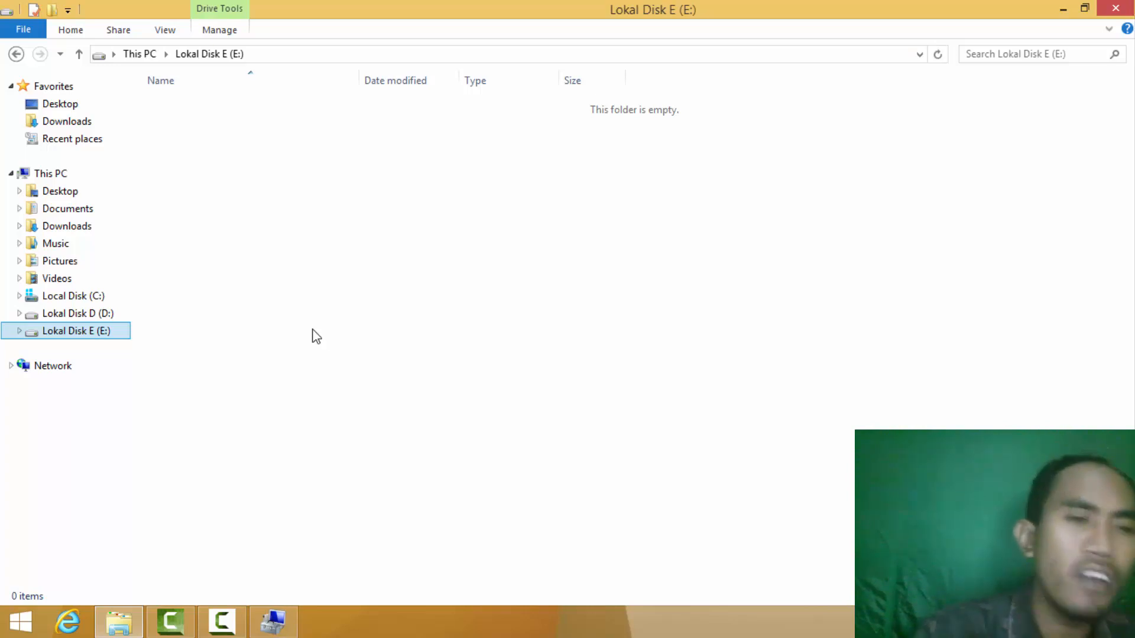
click(92, 298)
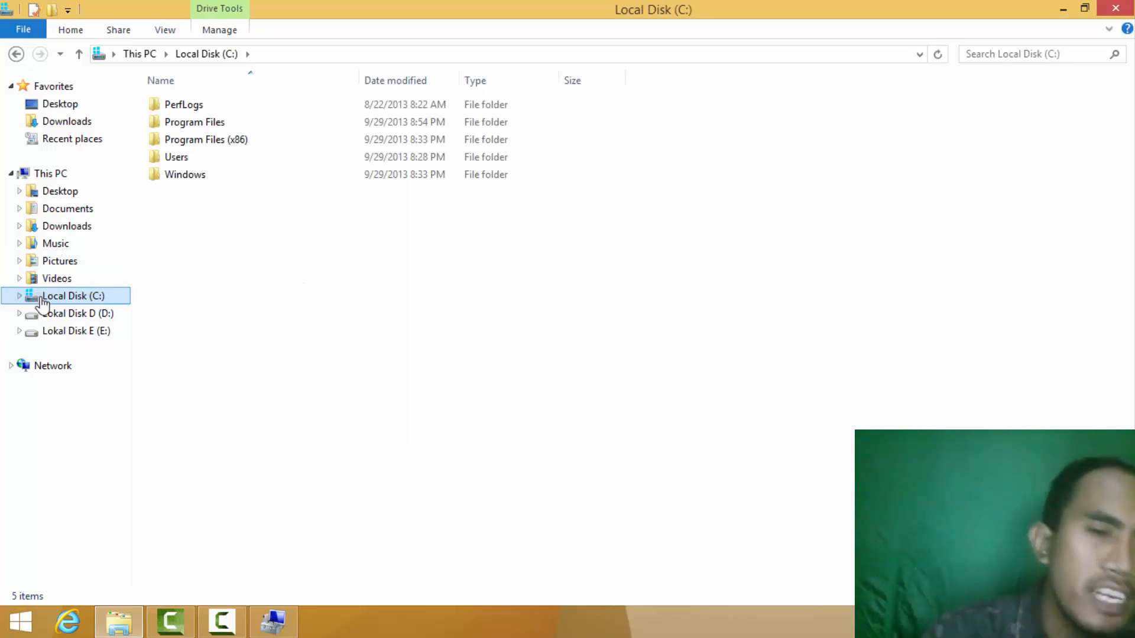
click(71, 313)
click(84, 332)
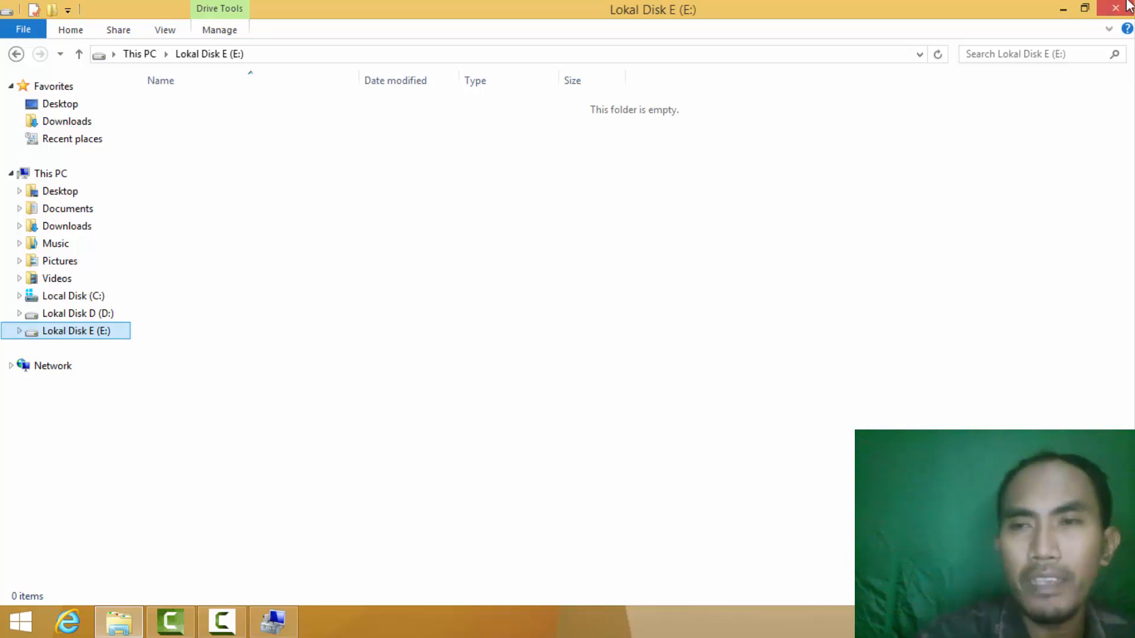
Minimize both windows to the desktop, then restore File Explorer on Lokal Disk D (D:).
click(1064, 9)
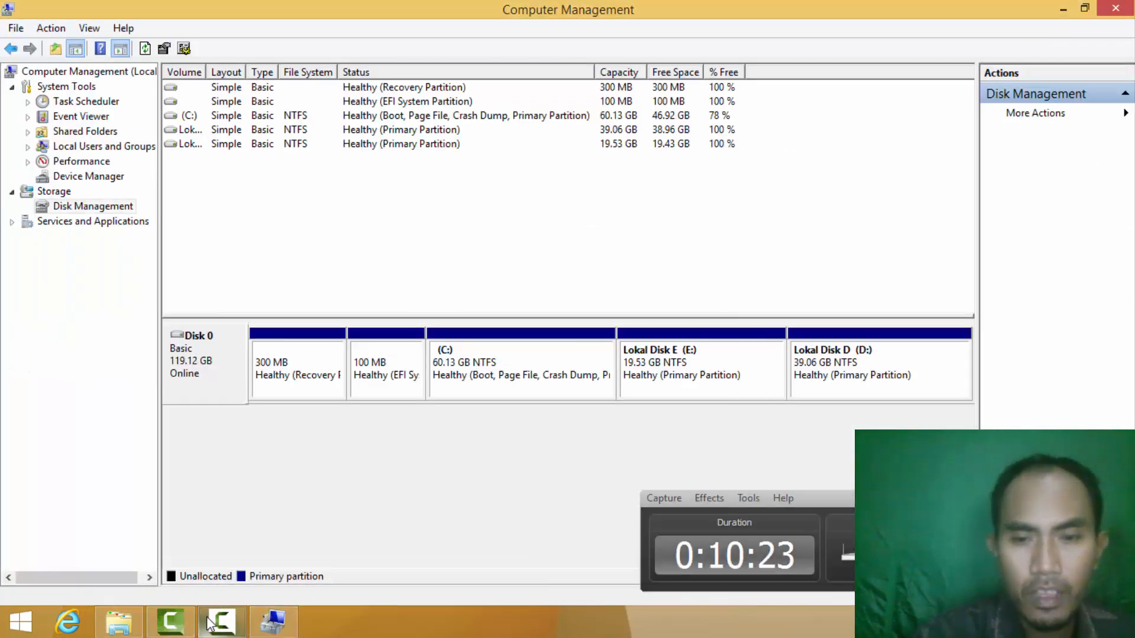
click(1074, 12)
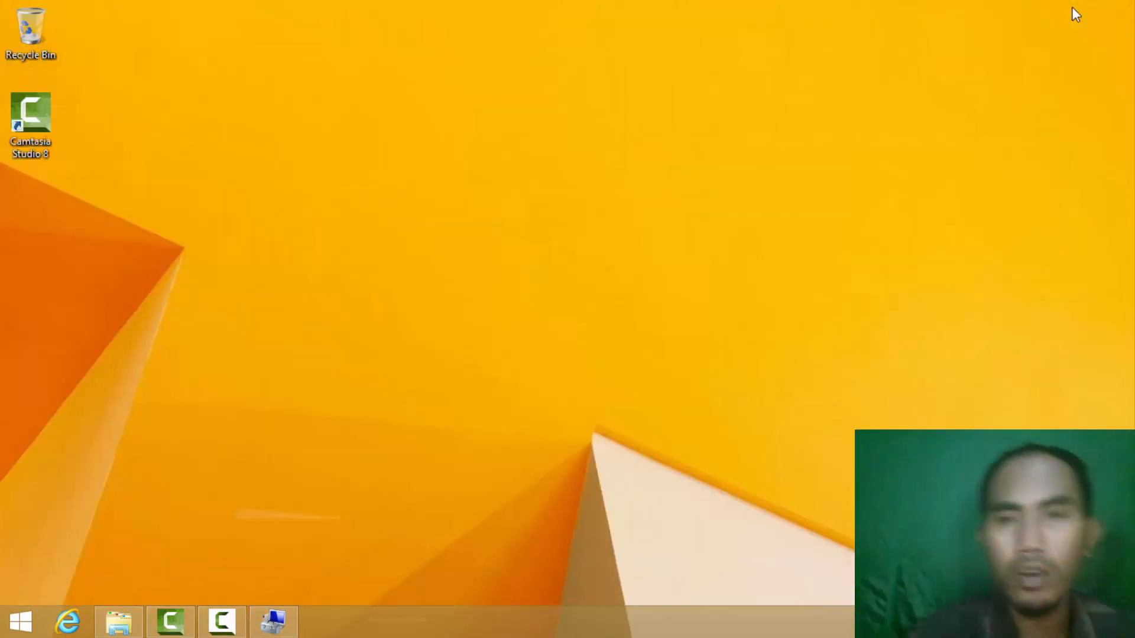
click(119, 621)
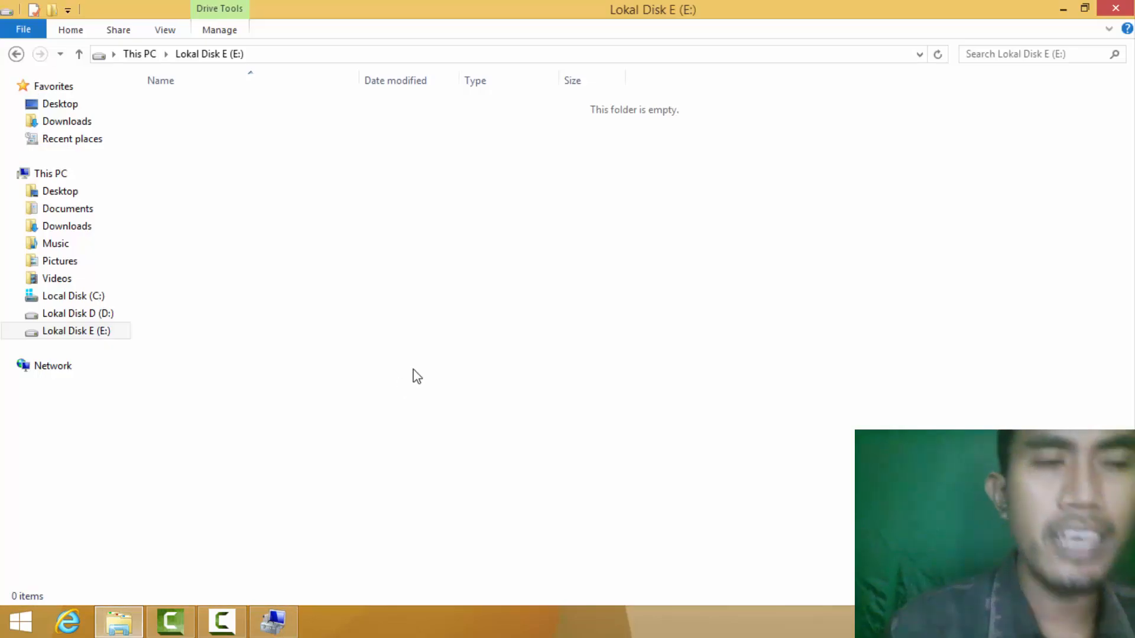
click(88, 313)
Show the Local Disk (C:) folders and close the Computer Management window.
click(83, 297)
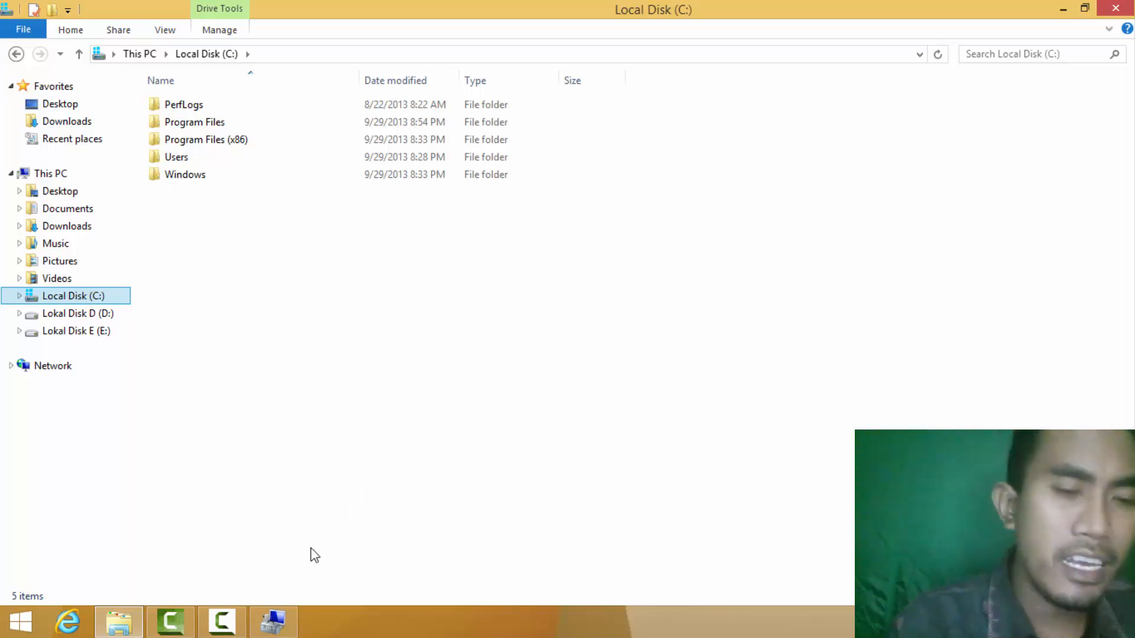
mouse_move(283, 620)
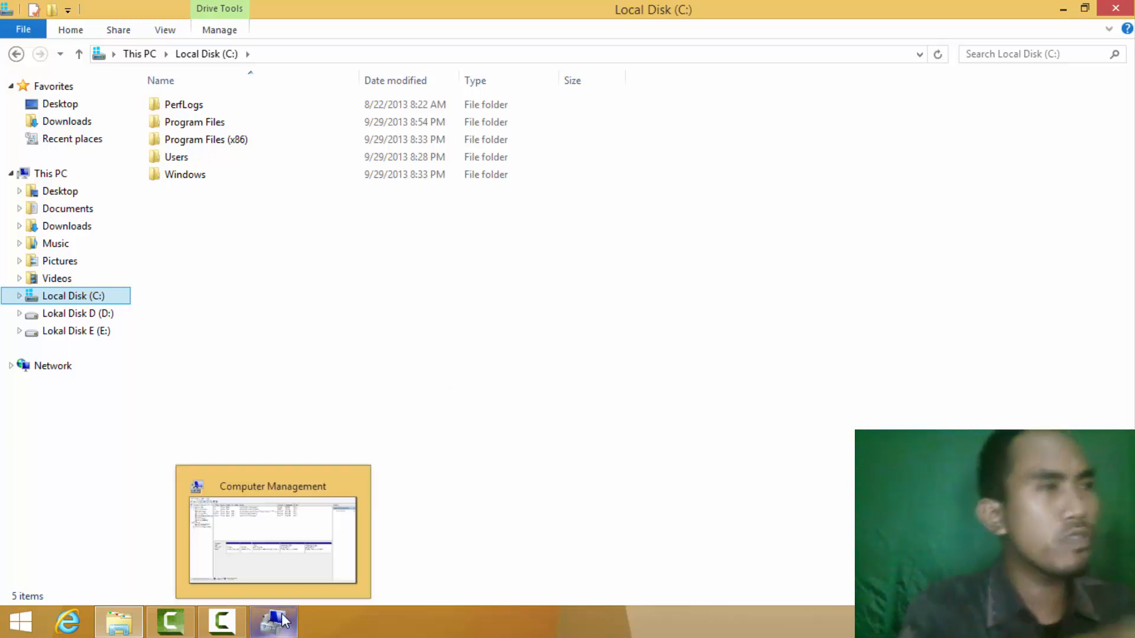
click(319, 577)
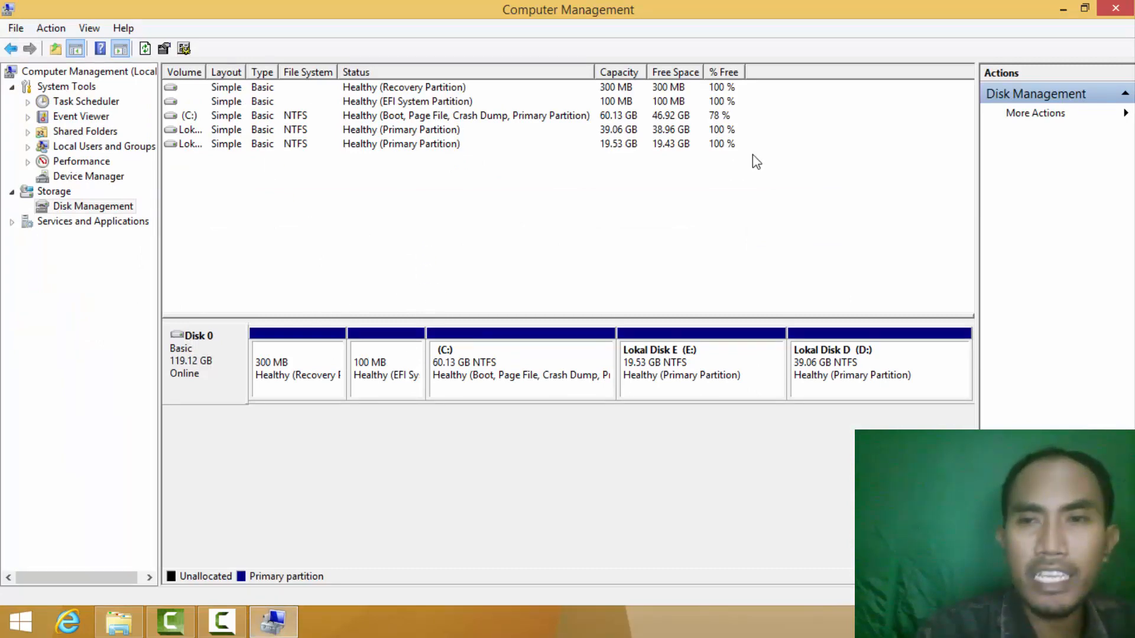
click(1116, 8)
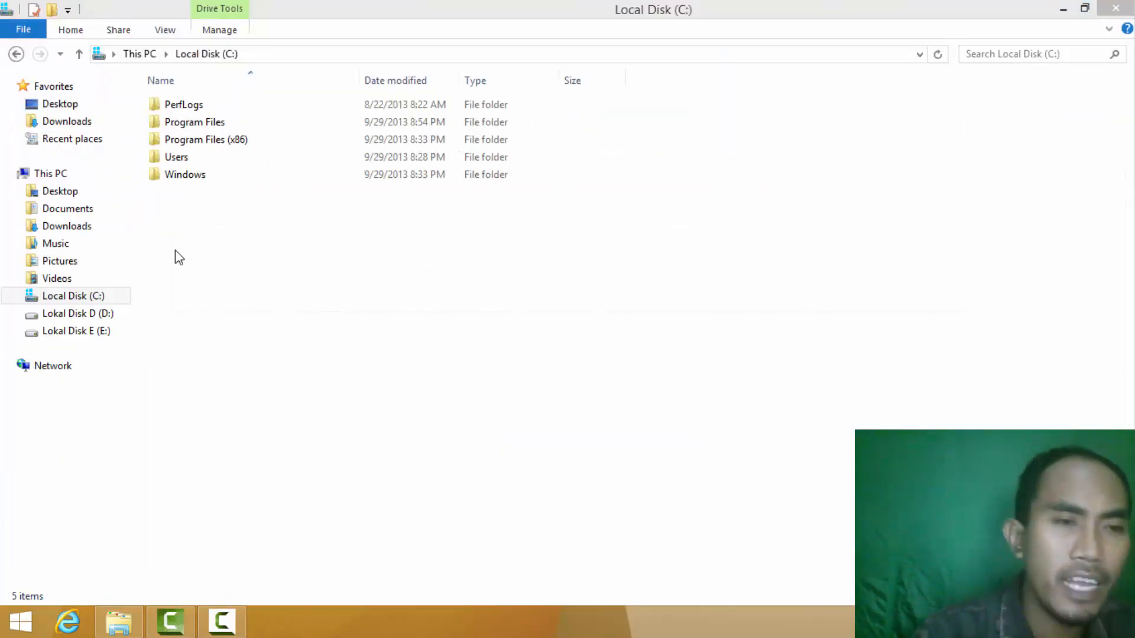
Launch Computer Management via This PC > Manage, maximize it, and select Disk Management.
right_click(52, 175)
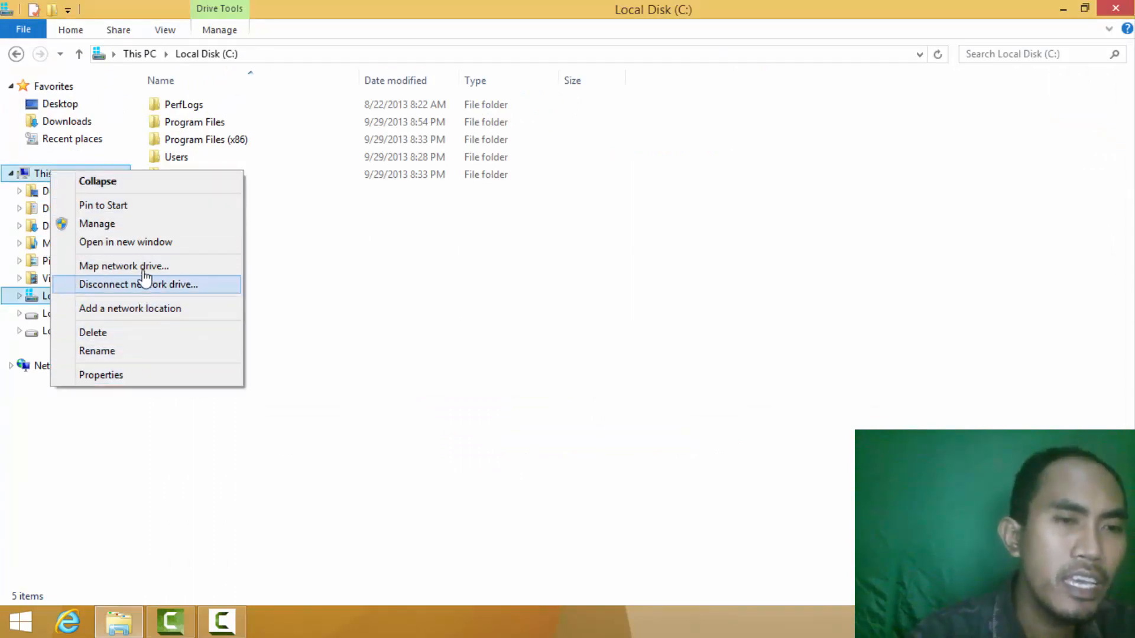
click(126, 223)
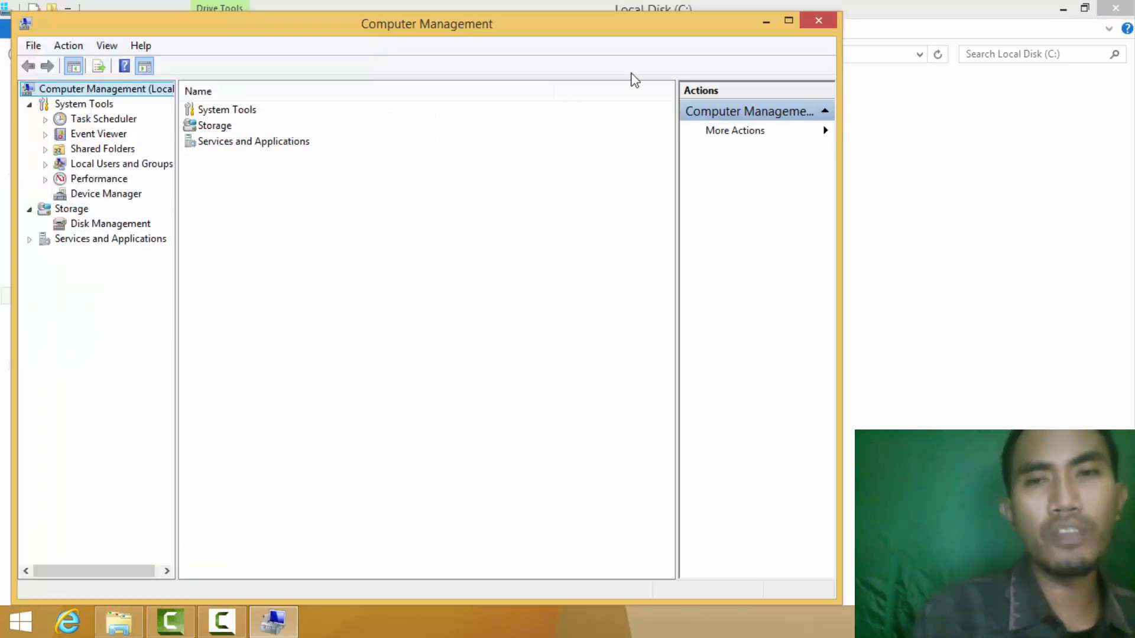
click(789, 19)
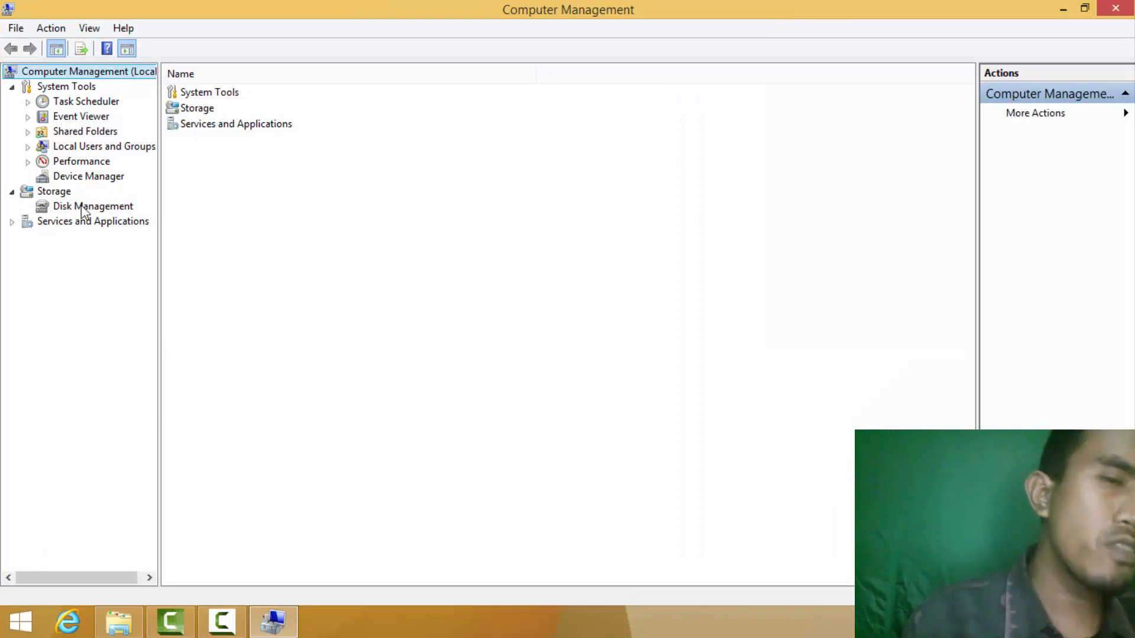
click(84, 207)
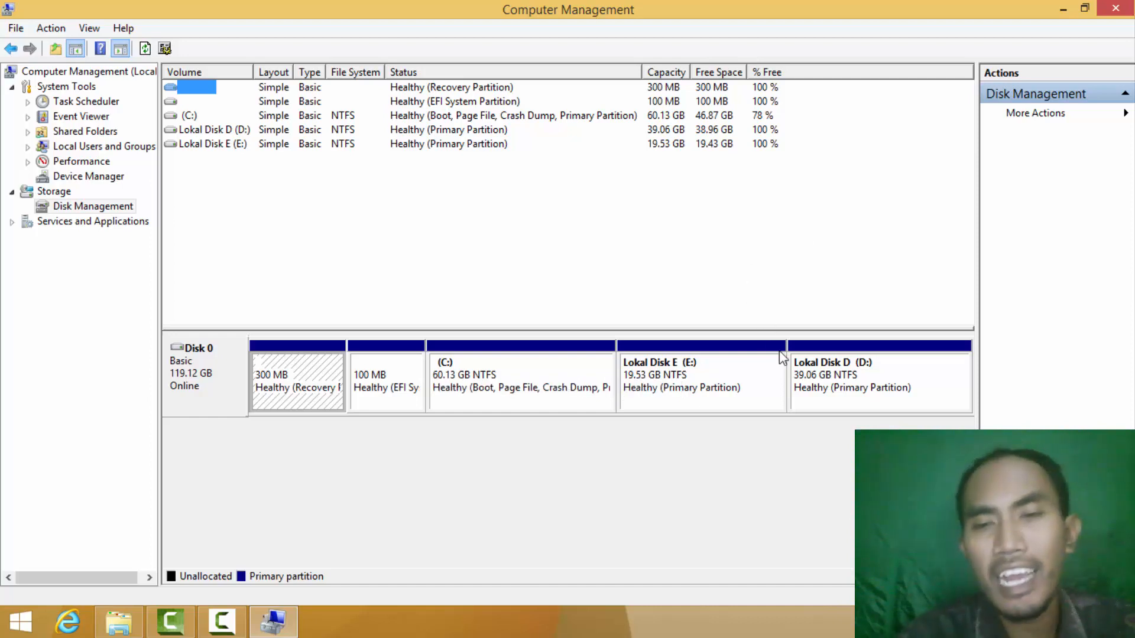
Delete the Lokal Disk D (D:) volume and confirm with Yes, freeing 39.06 GB.
click(837, 354)
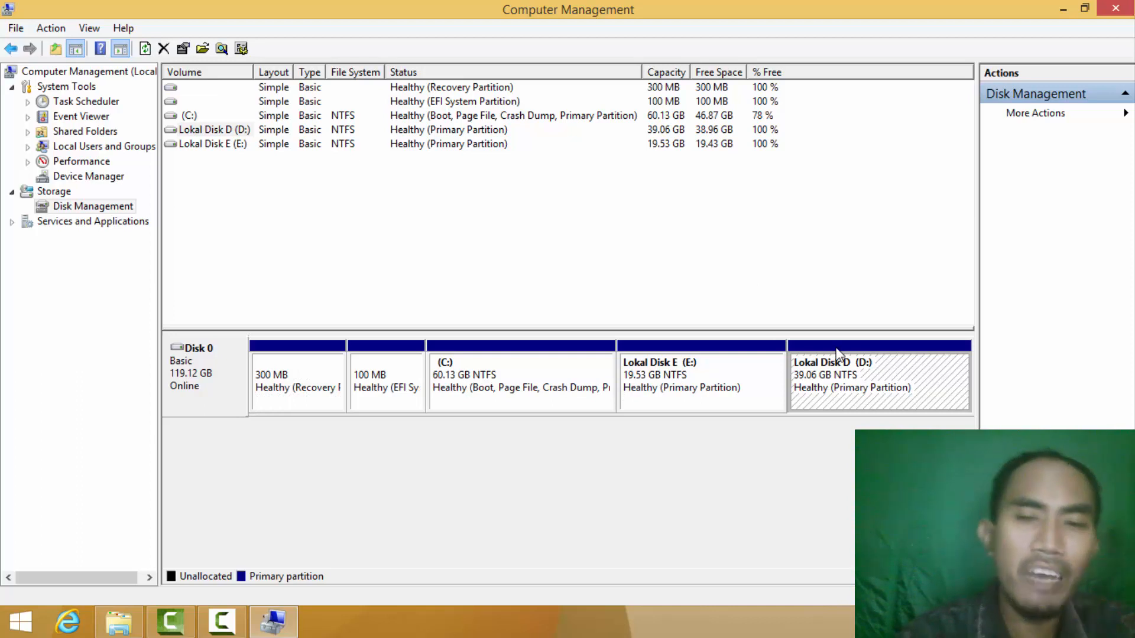
click(724, 363)
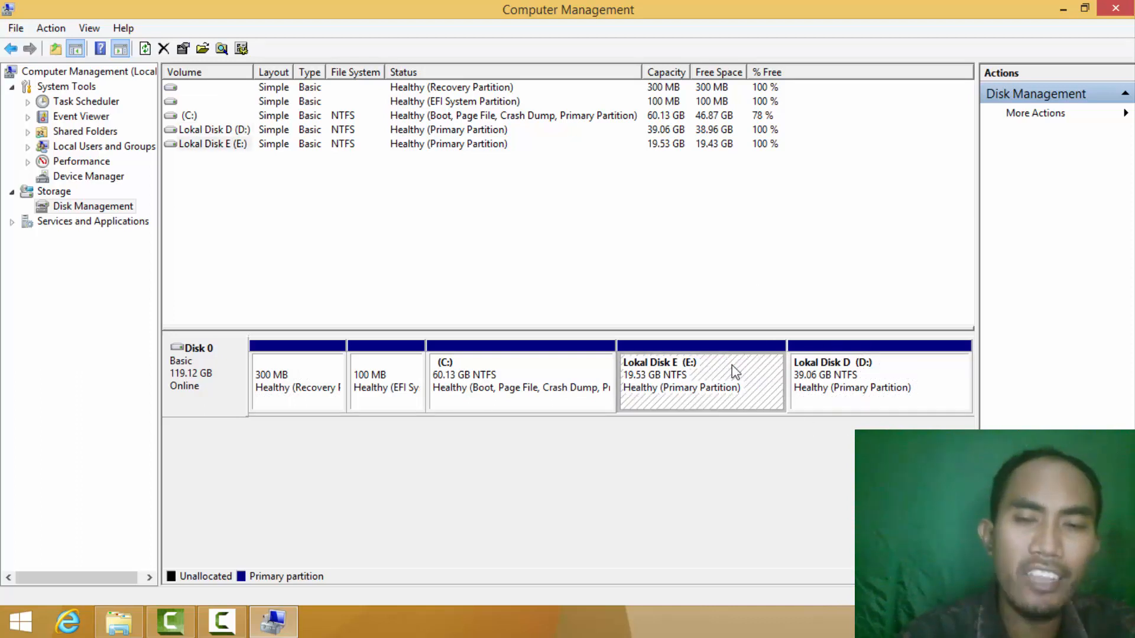
click(851, 361)
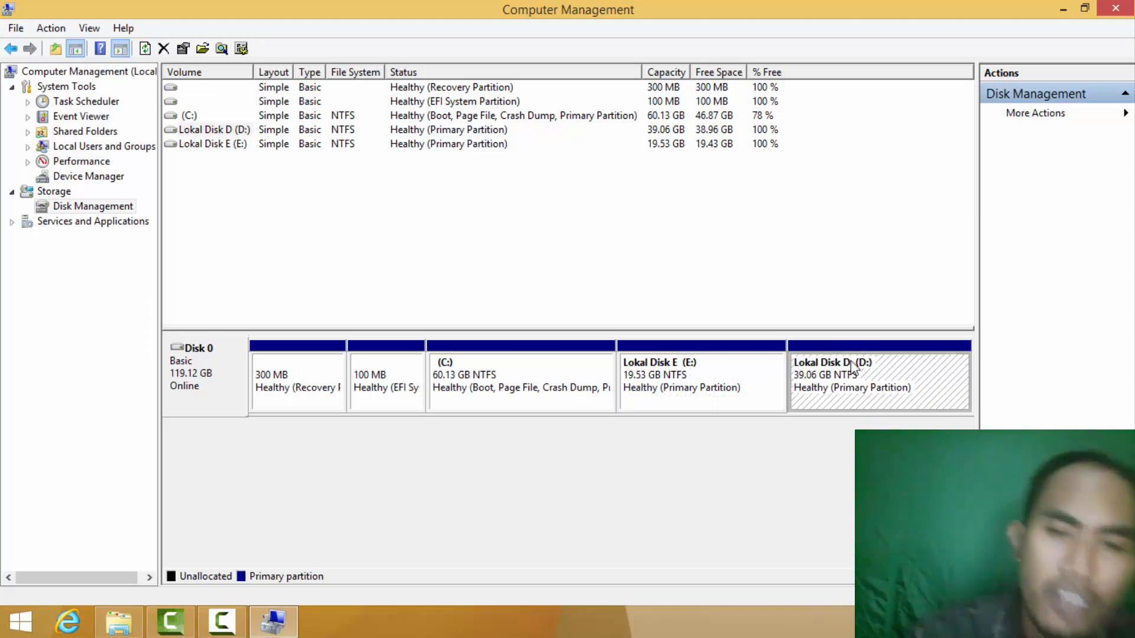
click(760, 366)
click(888, 354)
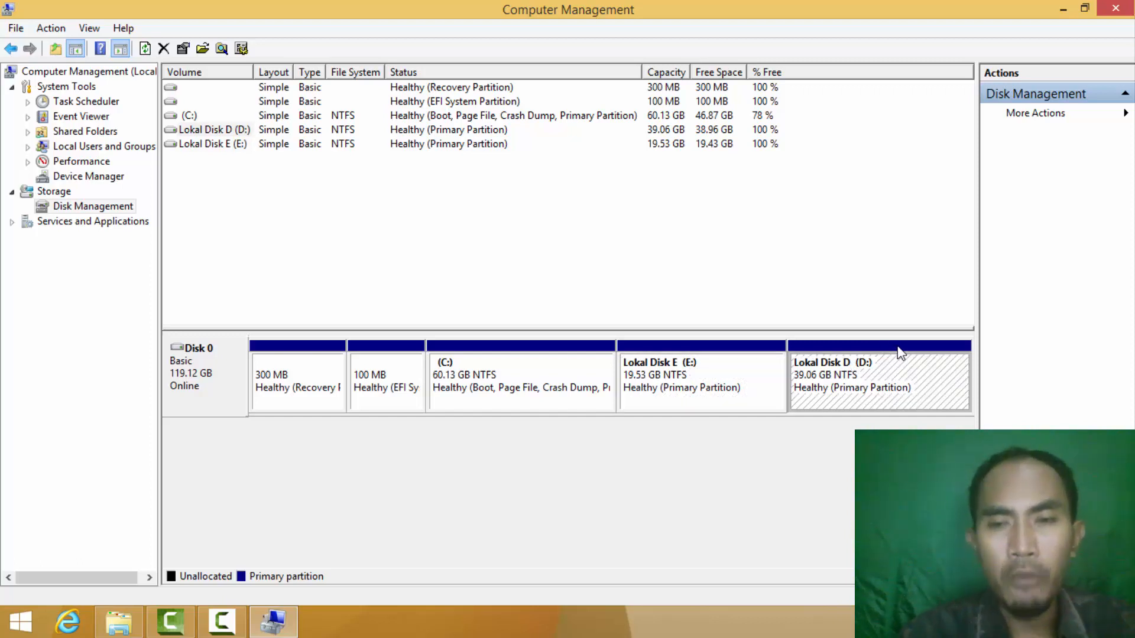
right_click(896, 353)
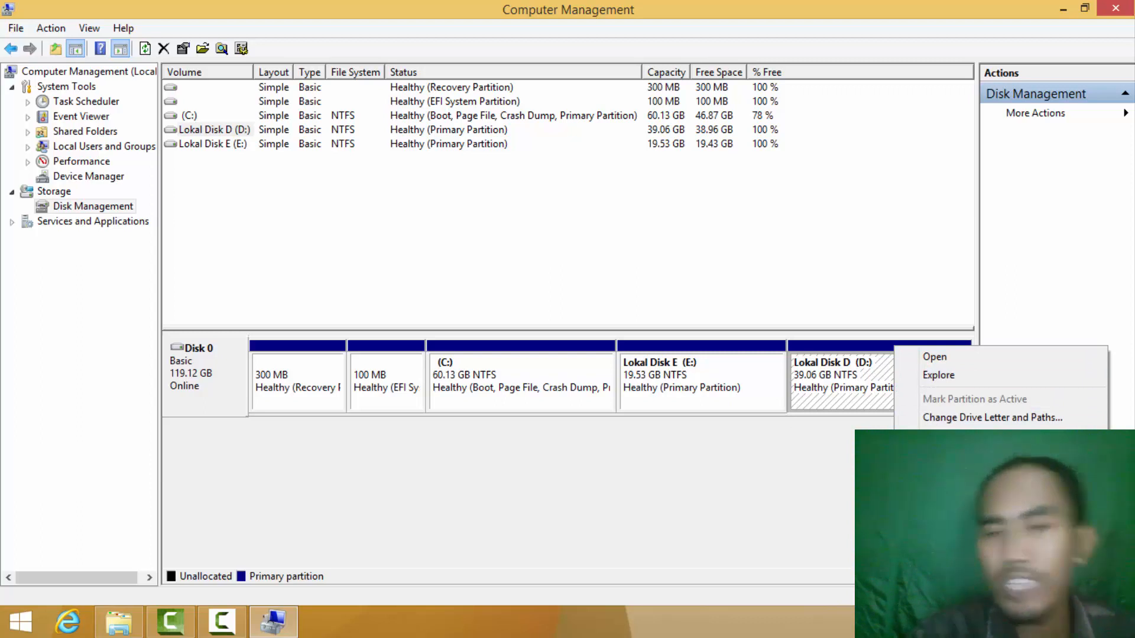
click(952, 516)
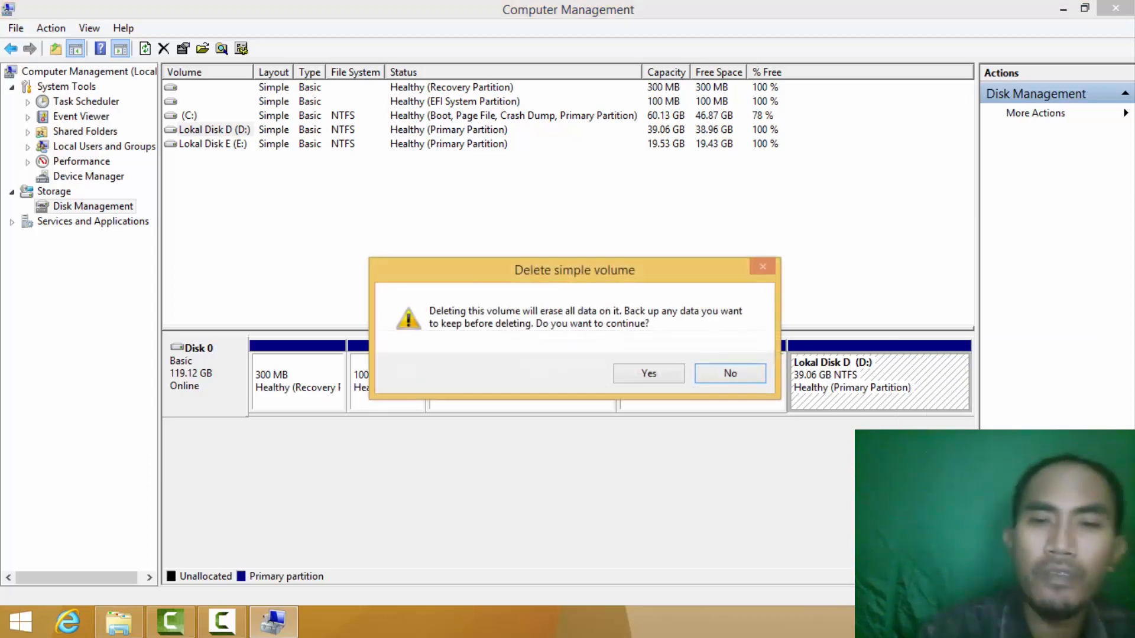
click(670, 376)
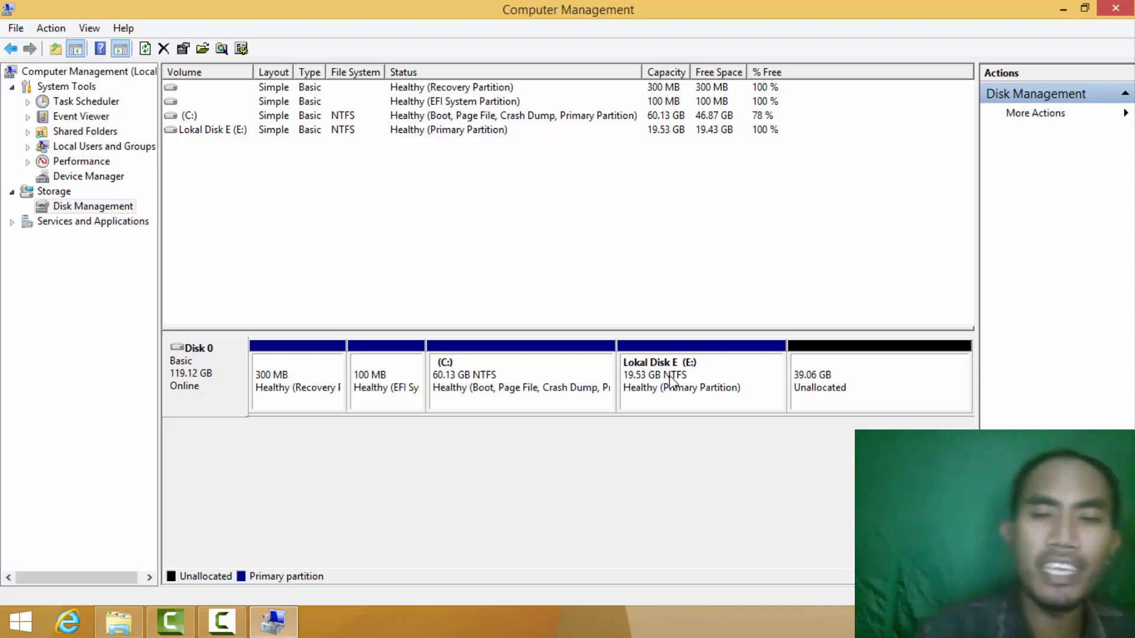
Open the Lokal Disk E (E:) context menu, dismiss it, then open it again.
right_click(734, 365)
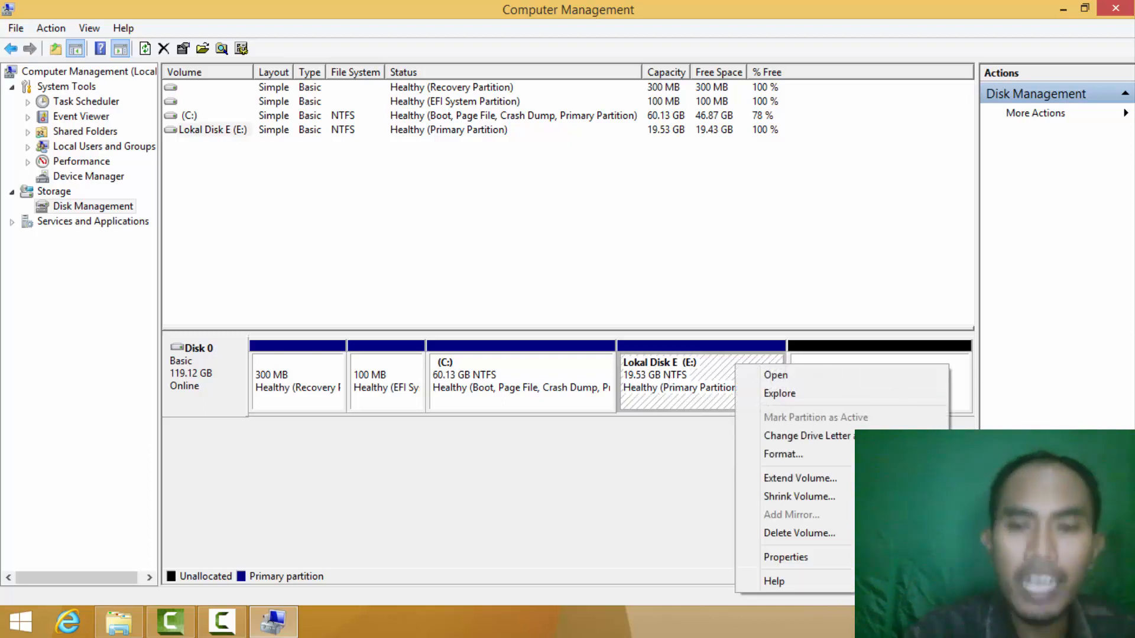
click(656, 485)
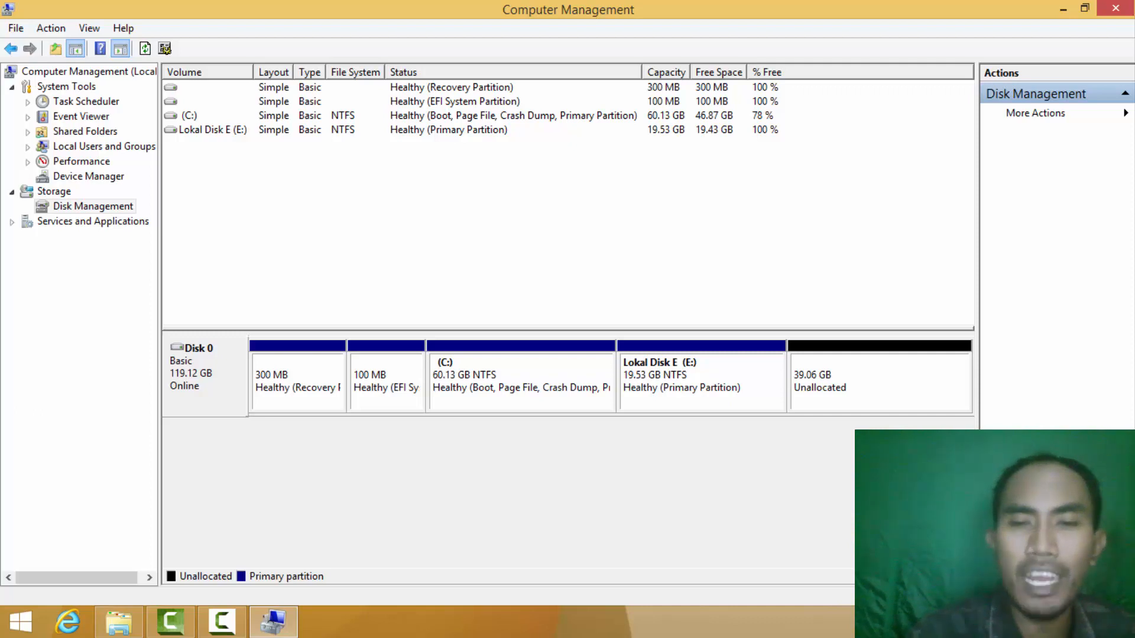
right_click(710, 355)
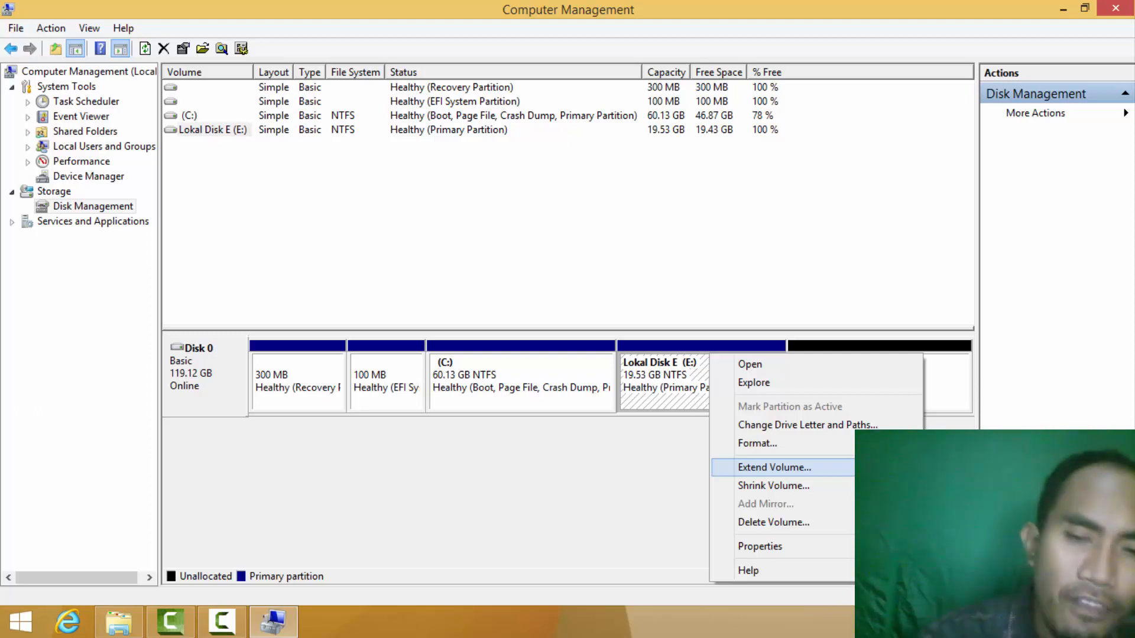
Extend Lokal Disk E with 40000 MB from Disk 0 for a 59999 MB volume.
key(Return)
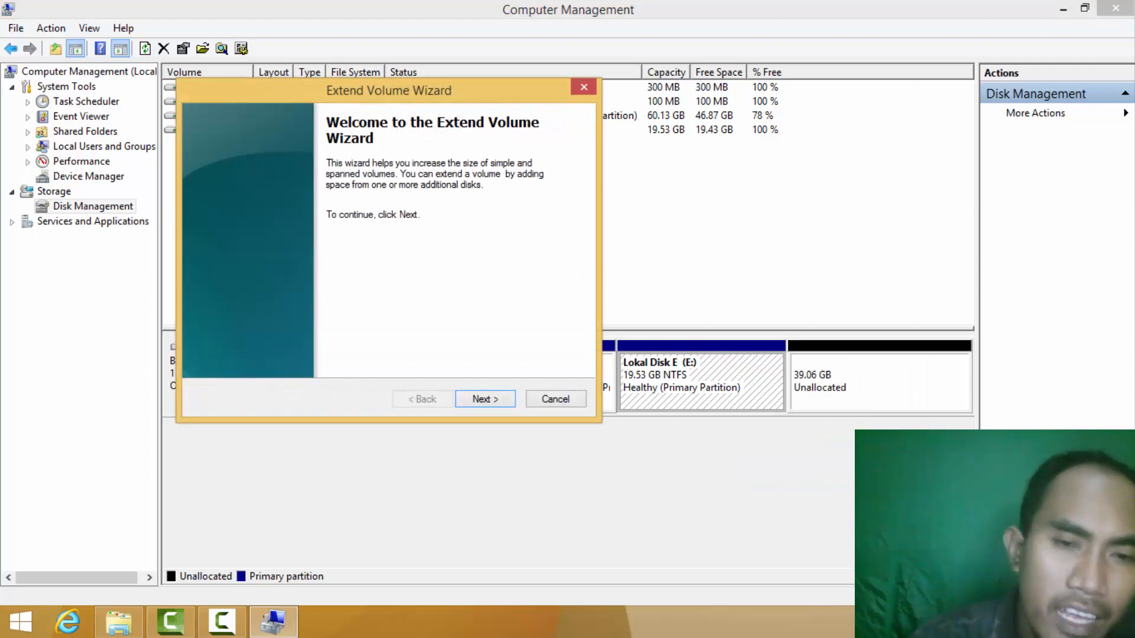
key(Return)
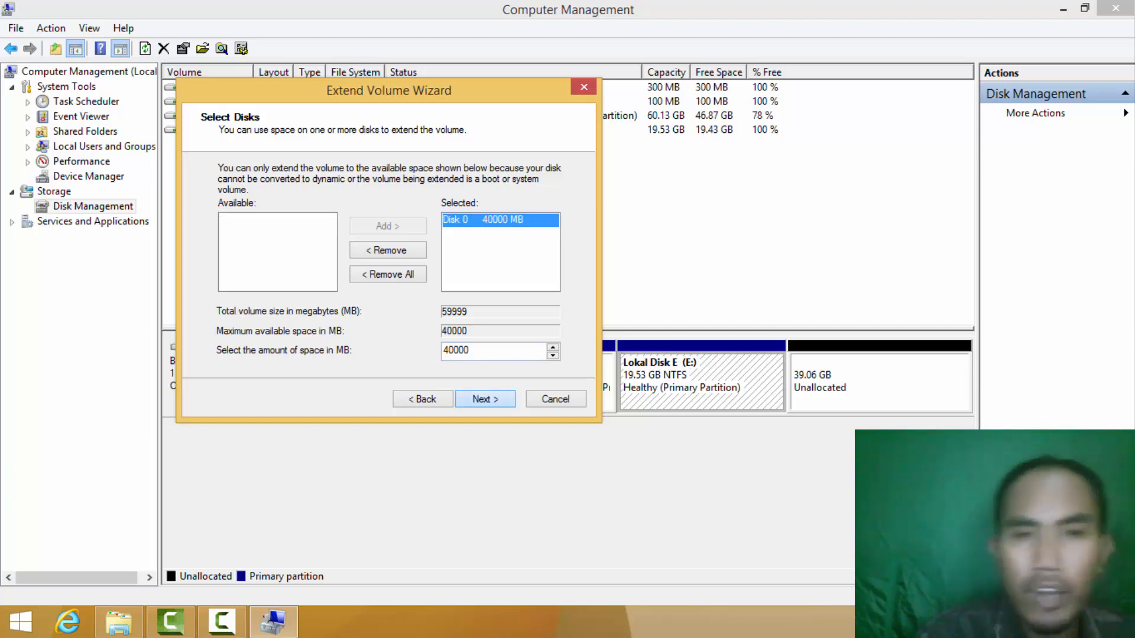
key(Return)
key(Return)
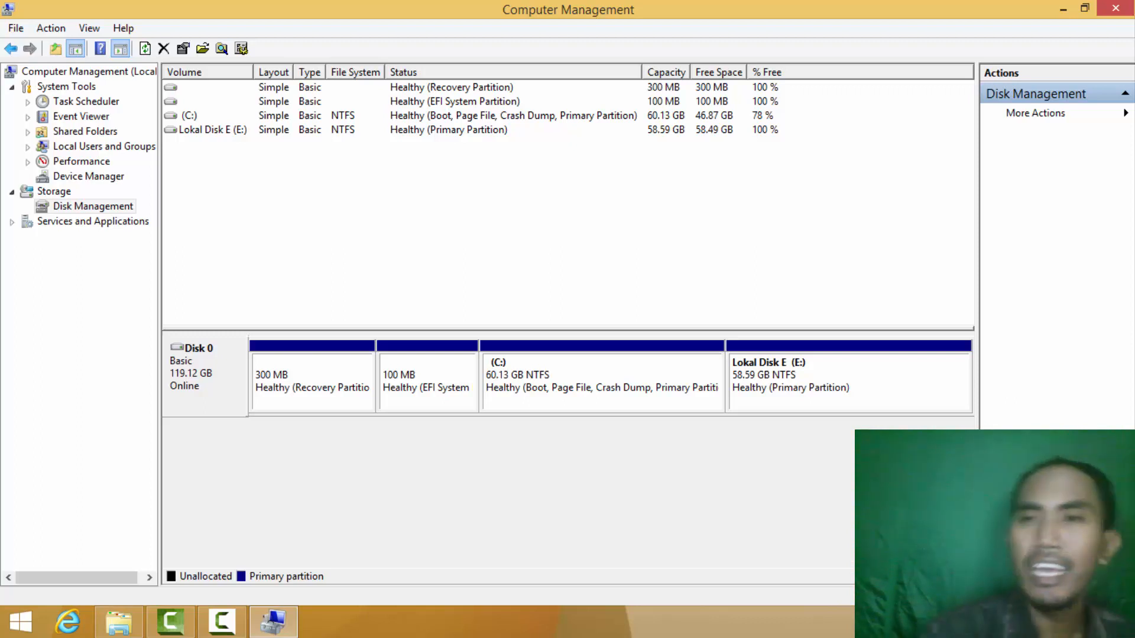
Close Computer Management, check Lokal Disk E (E:) in Explorer, then return to Local Disk (C:).
click(1115, 9)
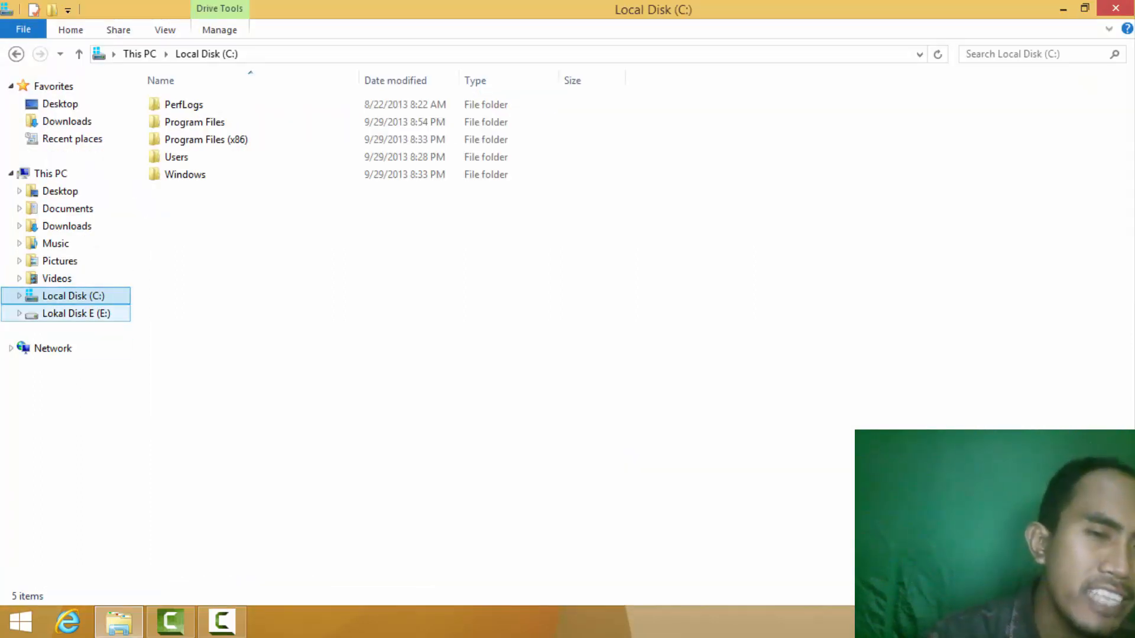
click(76, 313)
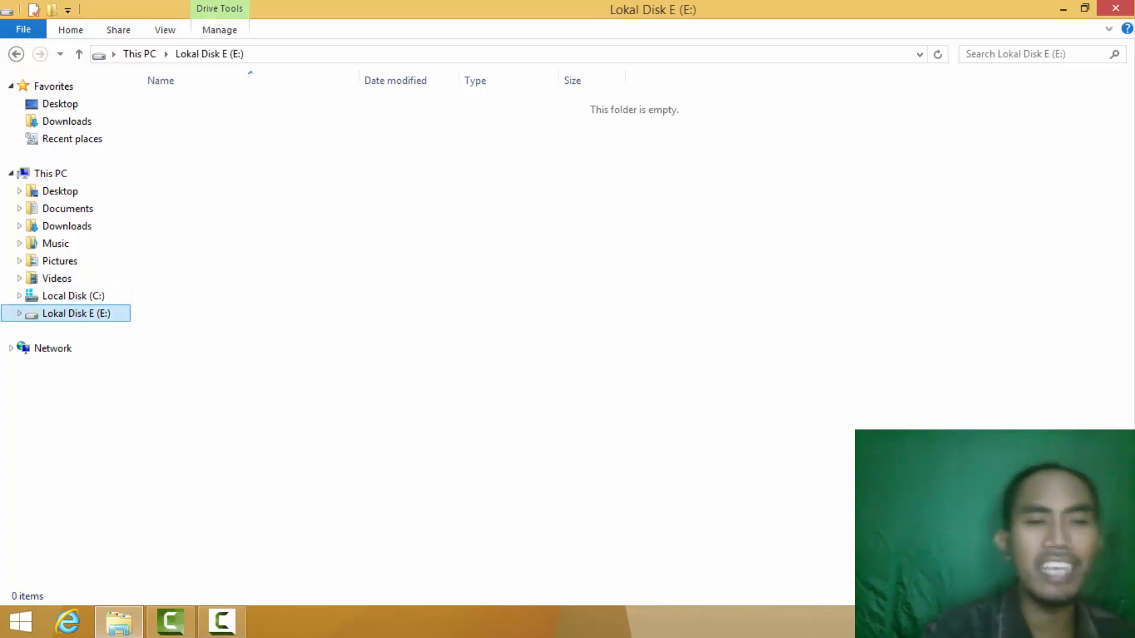
click(74, 296)
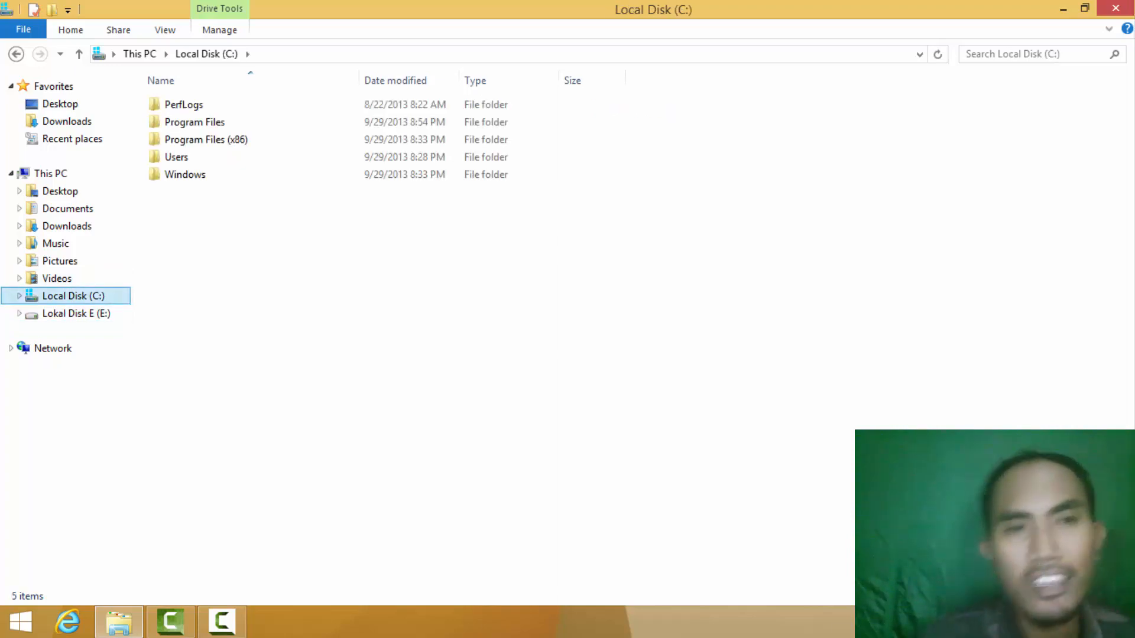